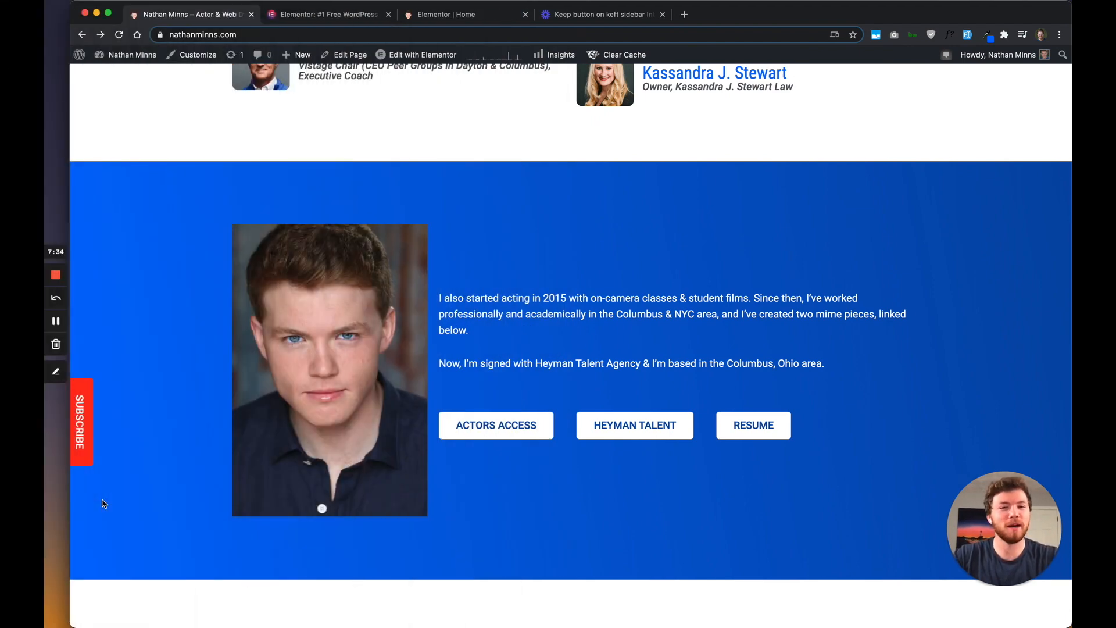
Step: Look over the homepage with its red Subscribe side button, and the Elementor product page
{"action": "scroll", "coordinate": [103, 503], "scroll_direction": "down", "scroll_amount": 1}
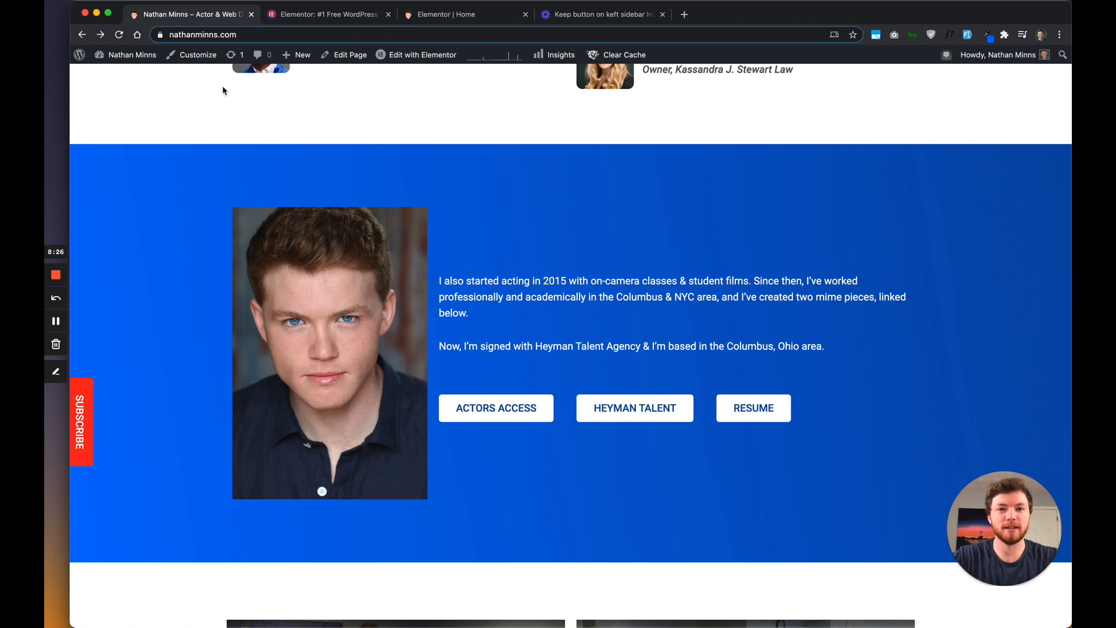
{"action": "left_click", "coordinate": [351, 16]}
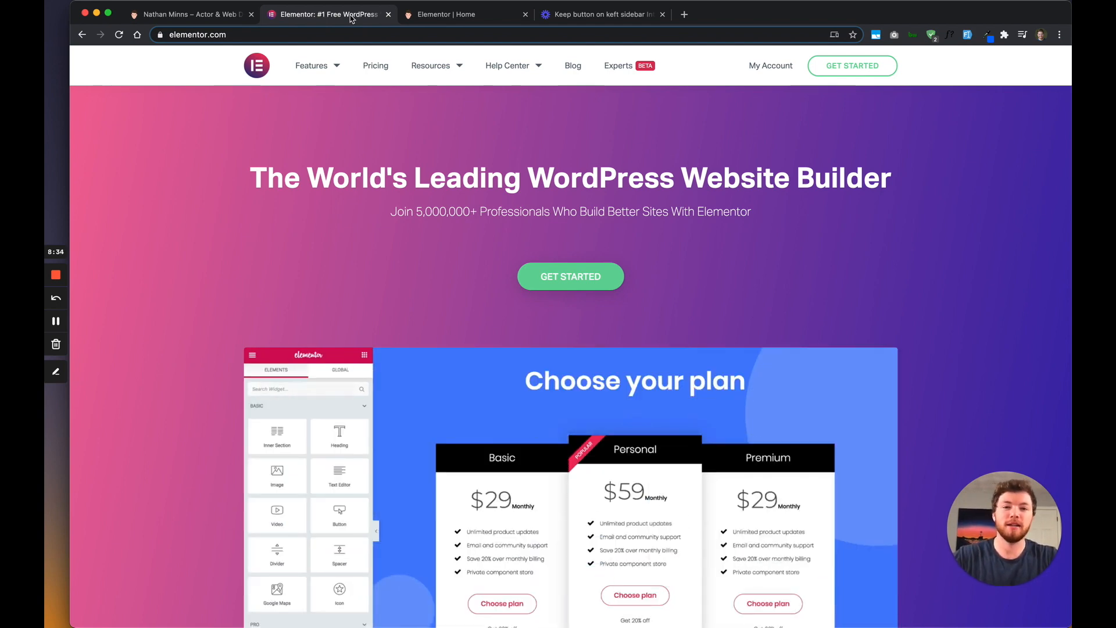
{"action": "scroll", "coordinate": [314, 293], "scroll_direction": "down", "scroll_amount": 1}
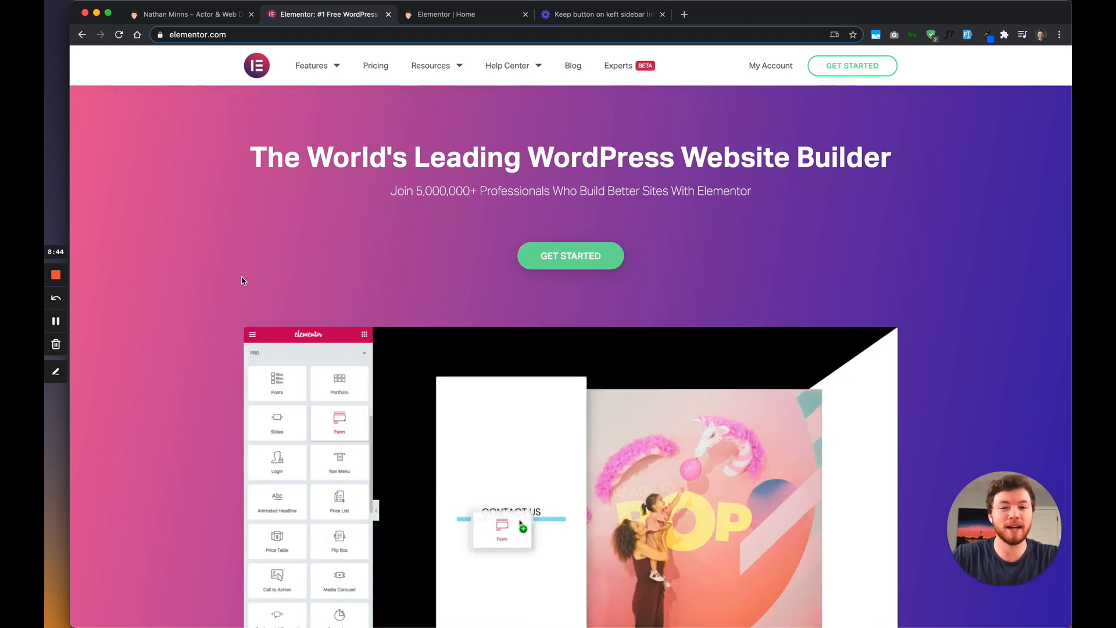
{"action": "scroll", "coordinate": [242, 281], "scroll_direction": "down", "scroll_amount": 4}
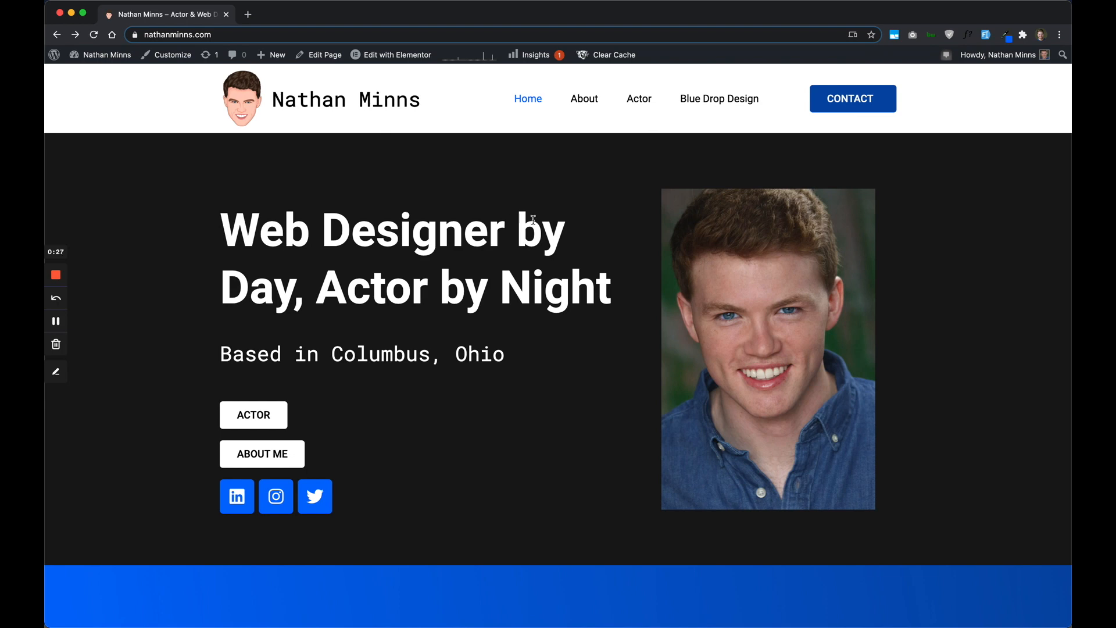
Step: Open the site's Footer template in the Elementor editor and go to its blue footer section
{"action": "mouse_move", "coordinate": [378, 67]}
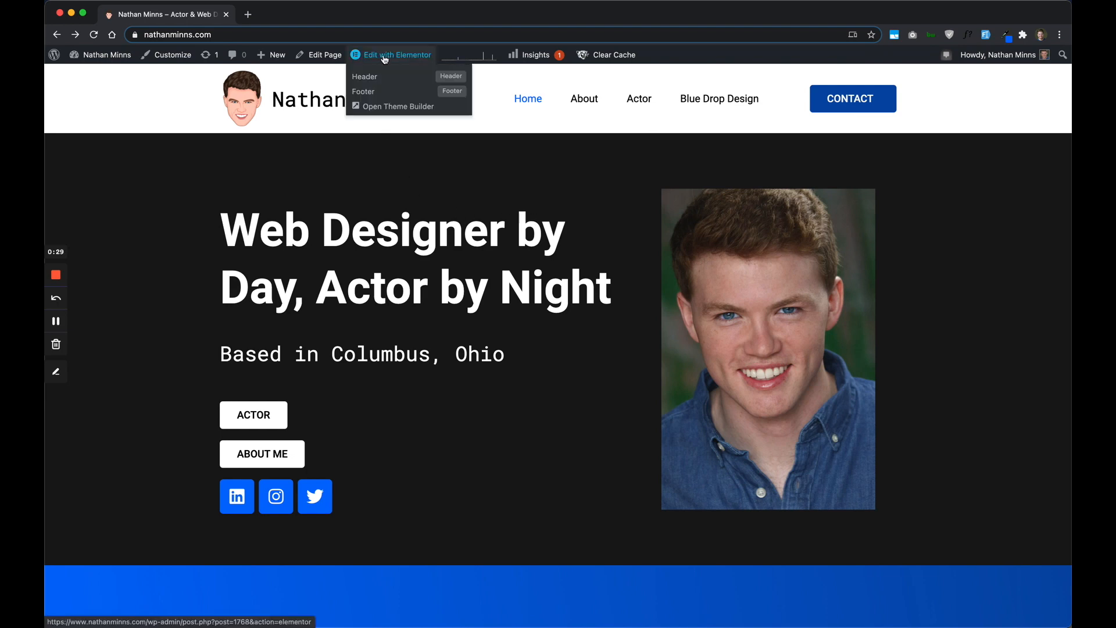
{"action": "left_click", "coordinate": [370, 100]}
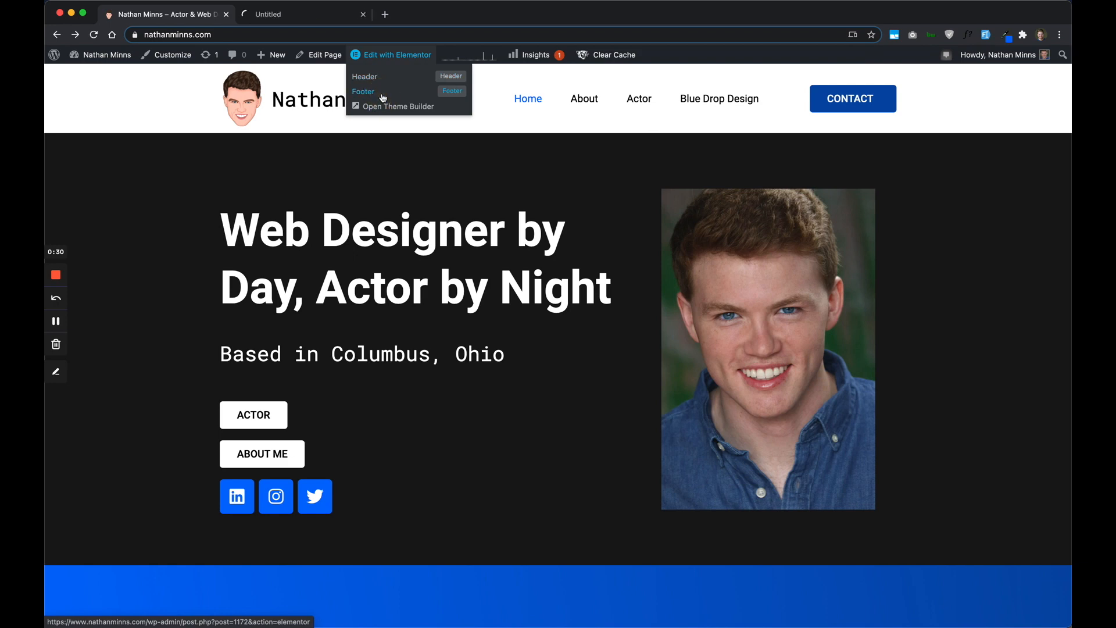
{"action": "left_click", "coordinate": [298, 18]}
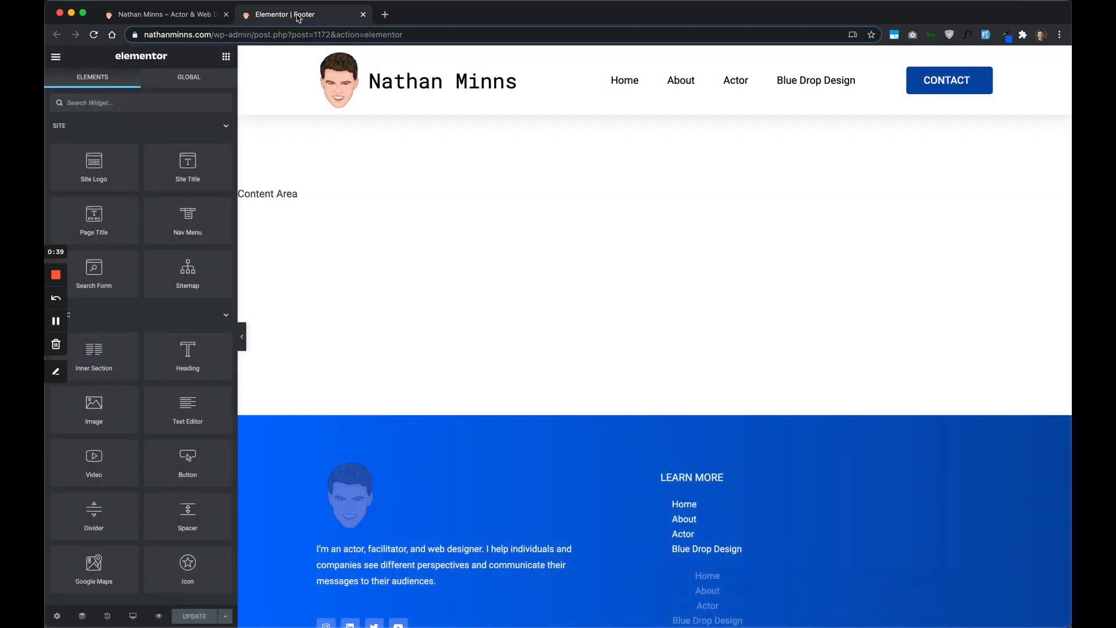
{"action": "scroll", "coordinate": [357, 413], "scroll_direction": "down", "scroll_amount": 5}
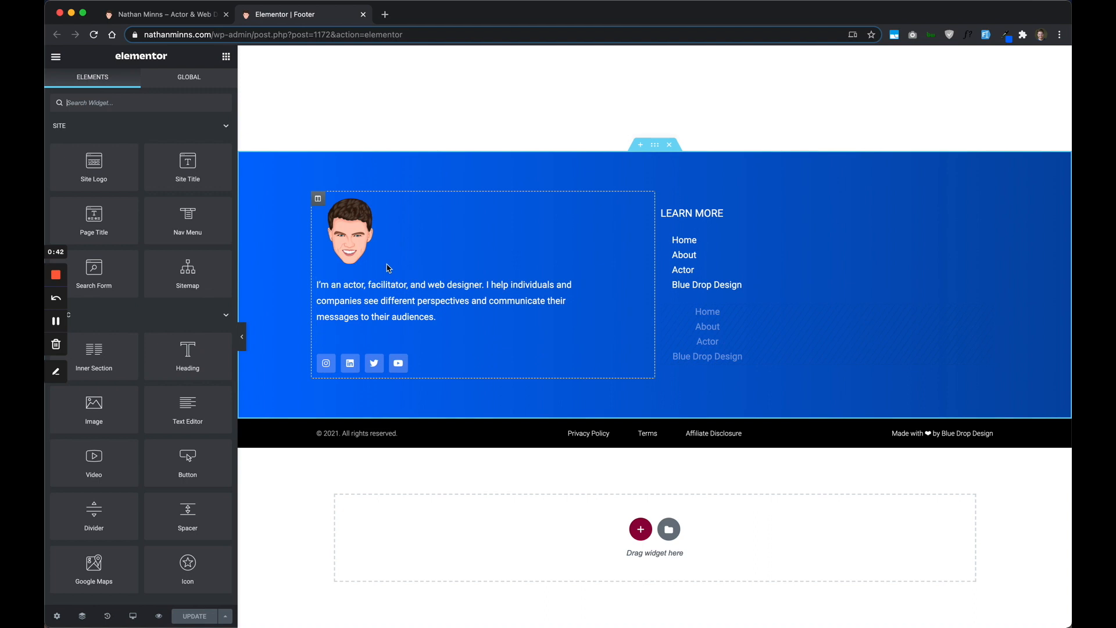
Step: Add a single-column section between the blue footer section and the black copyright bar, with its content width set to Full Width
{"action": "left_click", "coordinate": [656, 147]}
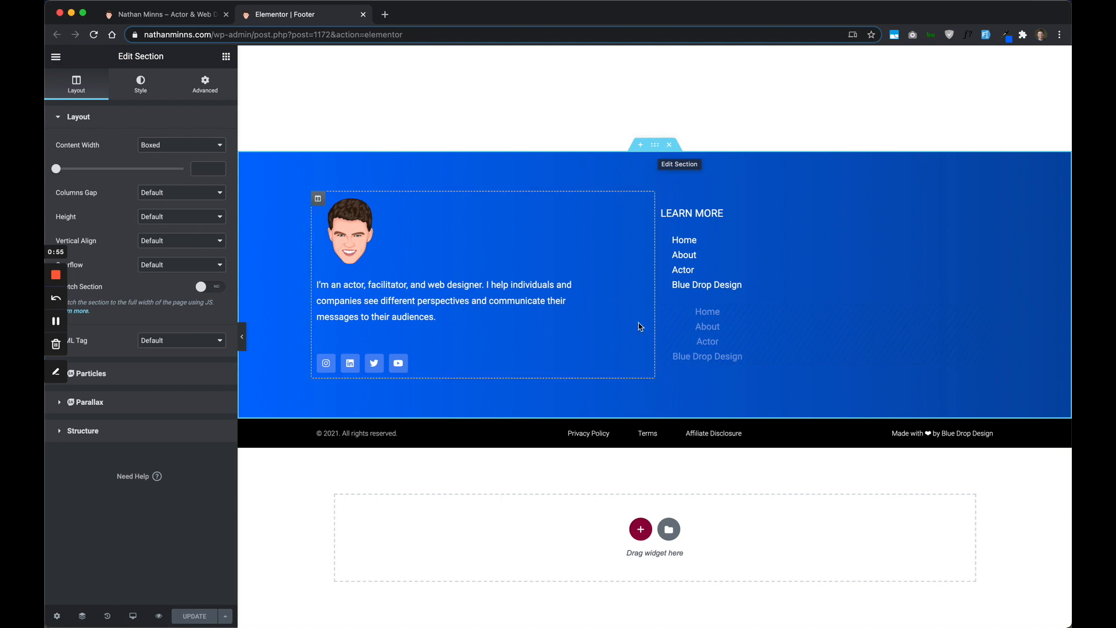
{"action": "left_click", "coordinate": [639, 416]}
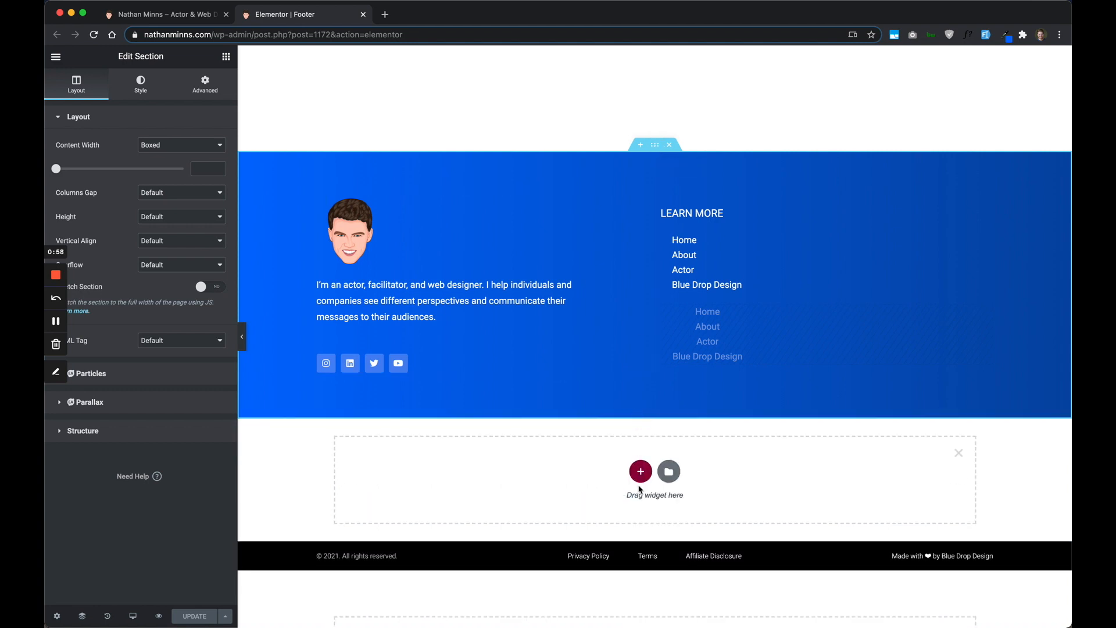
{"action": "left_click", "coordinate": [640, 470]}
{"action": "left_click", "coordinate": [503, 497]}
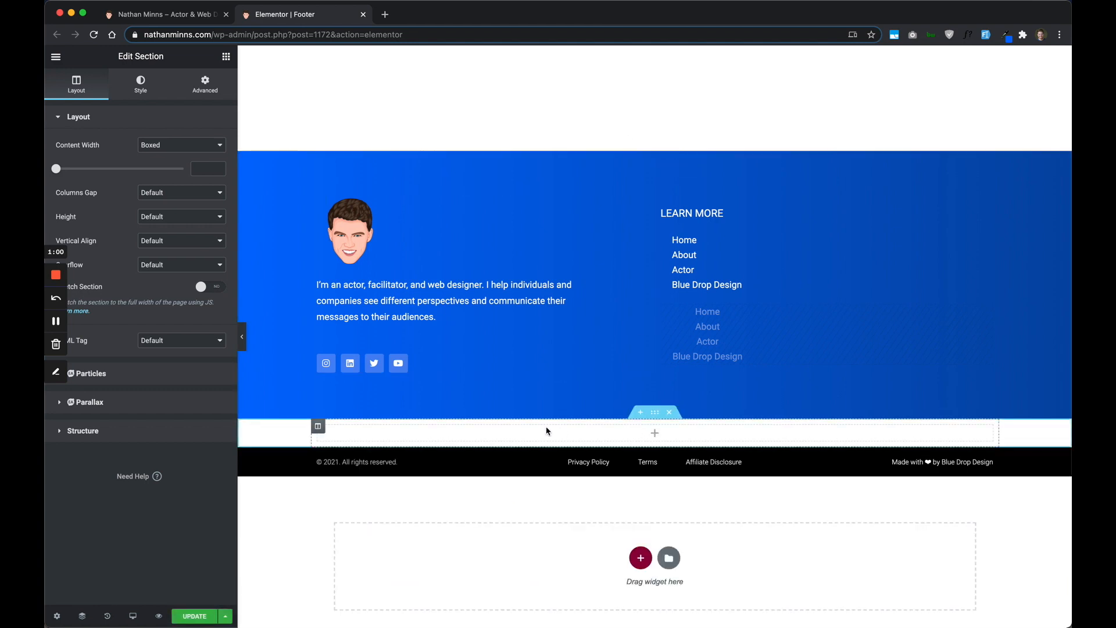
{"action": "left_click", "coordinate": [190, 143]}
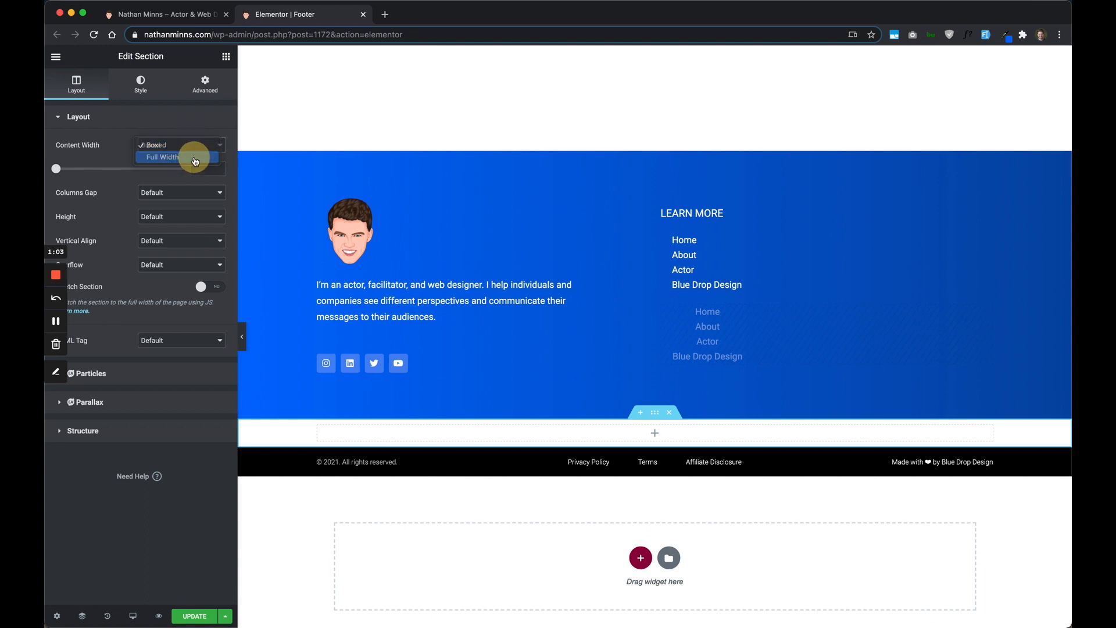
{"action": "left_click", "coordinate": [186, 157]}
Step: Find the Button widget by searching for "button" and place one in the new empty section
{"action": "left_click", "coordinate": [225, 57]}
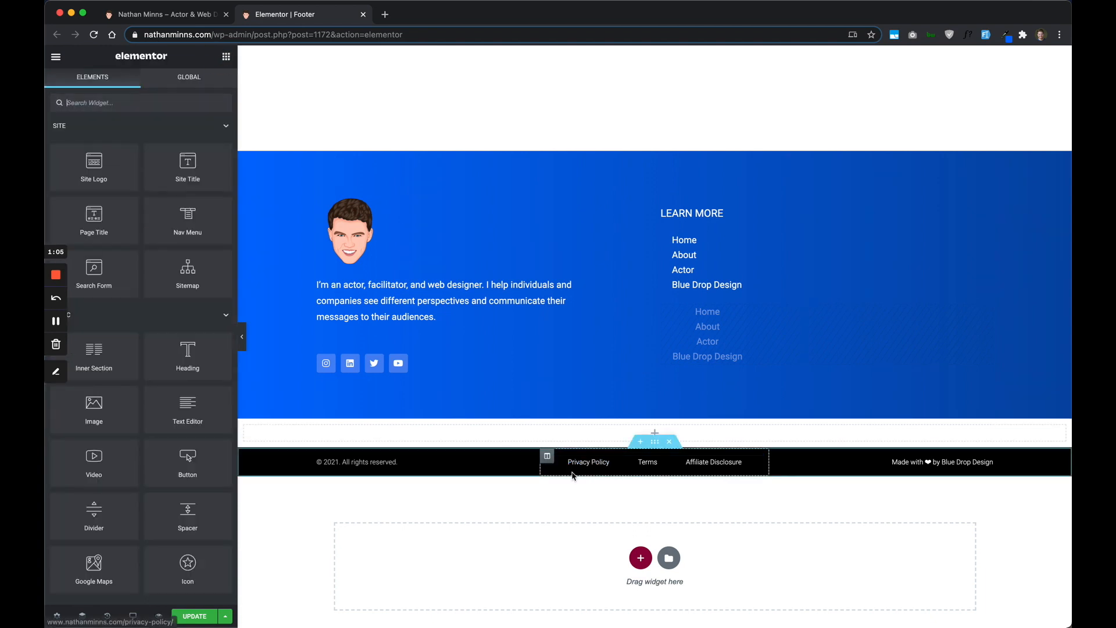
{"action": "left_click", "coordinate": [167, 100]}
{"action": "type", "text": "button"}
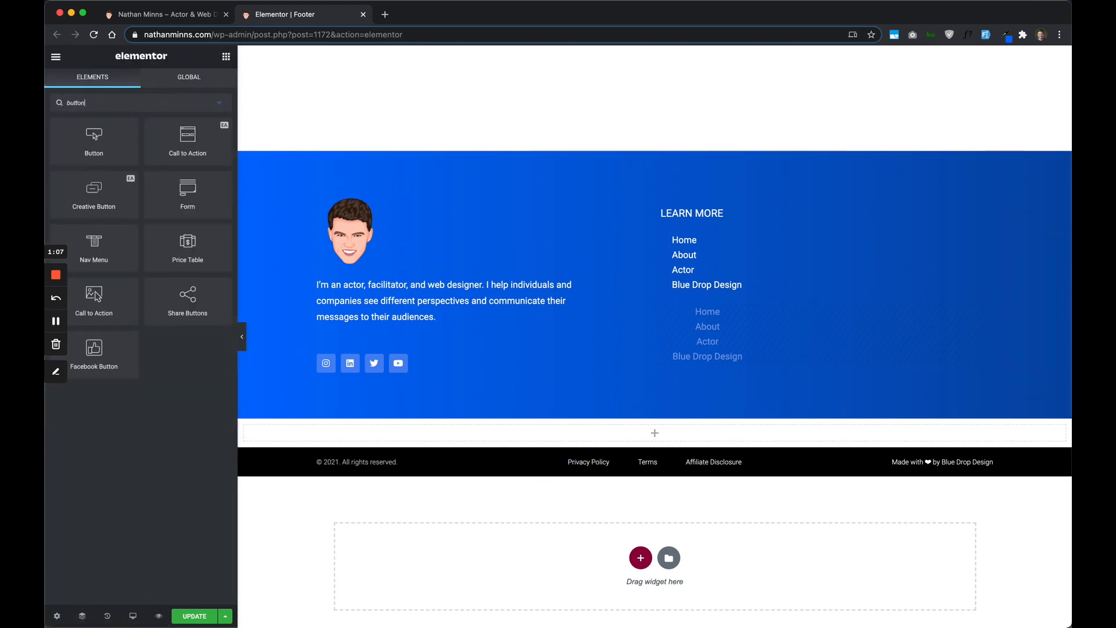
{"action": "left_click_drag", "start_coordinate": [123, 135], "coordinate": [496, 433]}
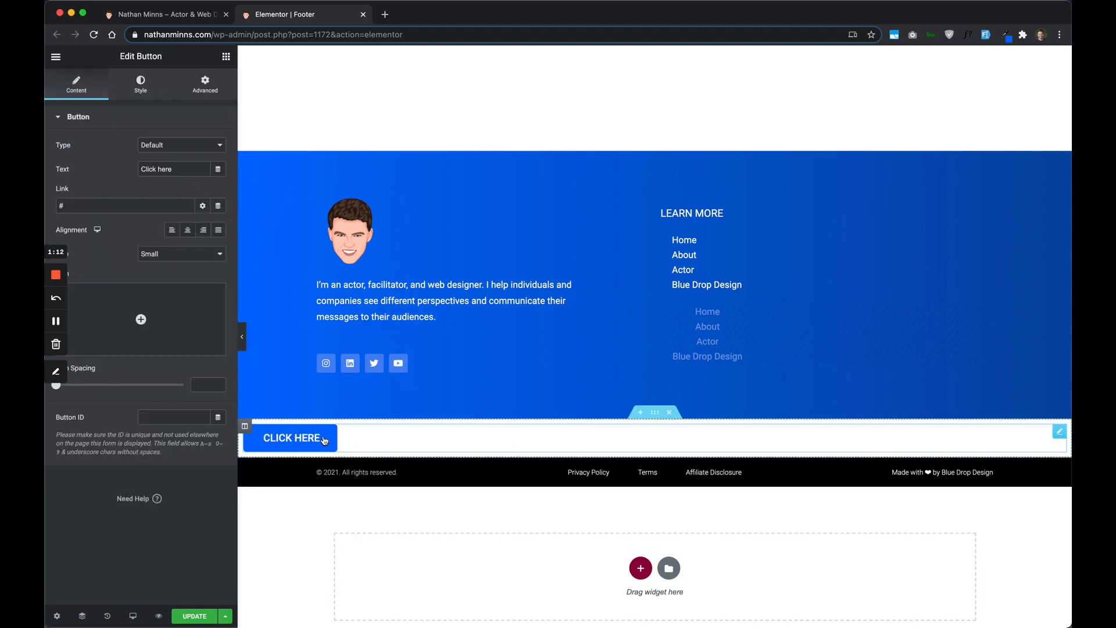
Step: Set the new button's positioning to Inline (auto) width and Fixed position
{"action": "scroll", "coordinate": [441, 415], "scroll_direction": "up", "scroll_amount": 5}
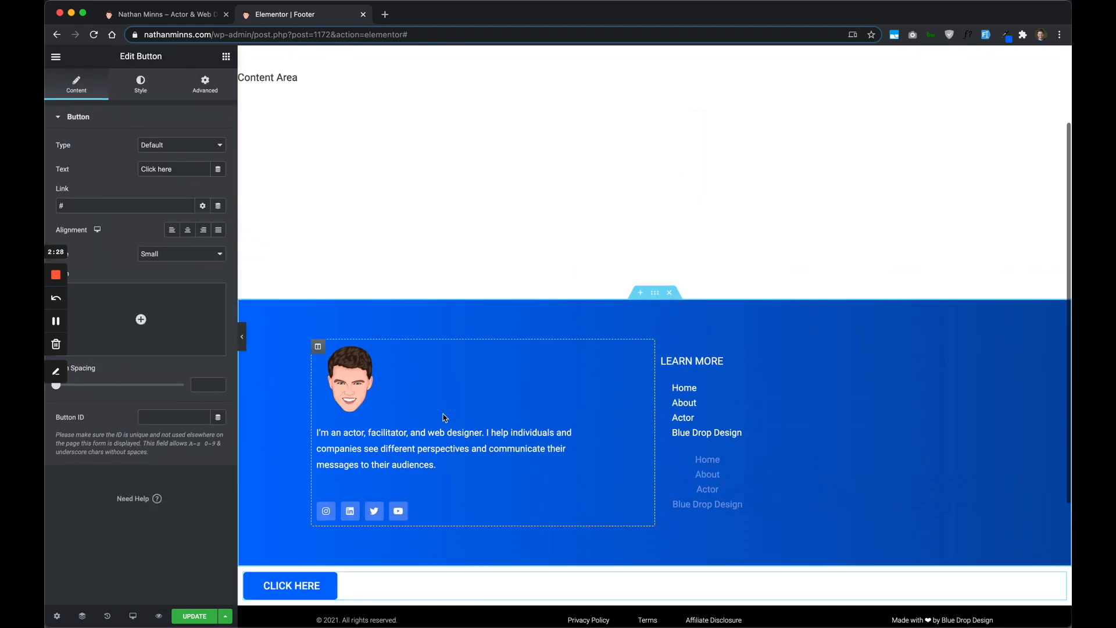
{"action": "scroll", "coordinate": [444, 418], "scroll_direction": "down", "scroll_amount": 2}
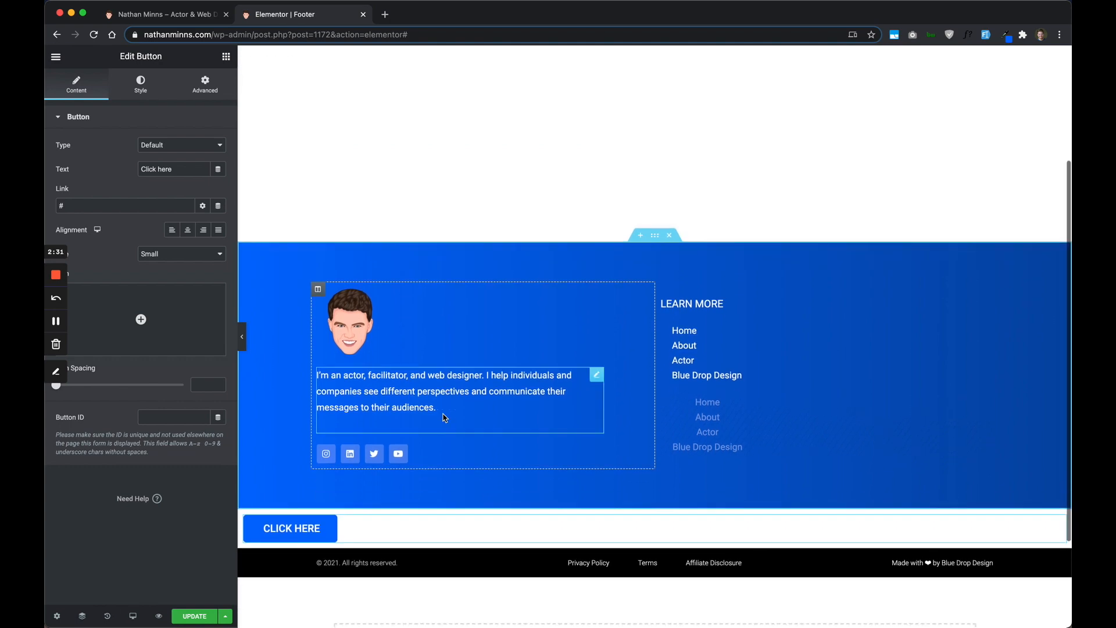
{"action": "scroll", "coordinate": [407, 516], "scroll_direction": "down", "scroll_amount": 3}
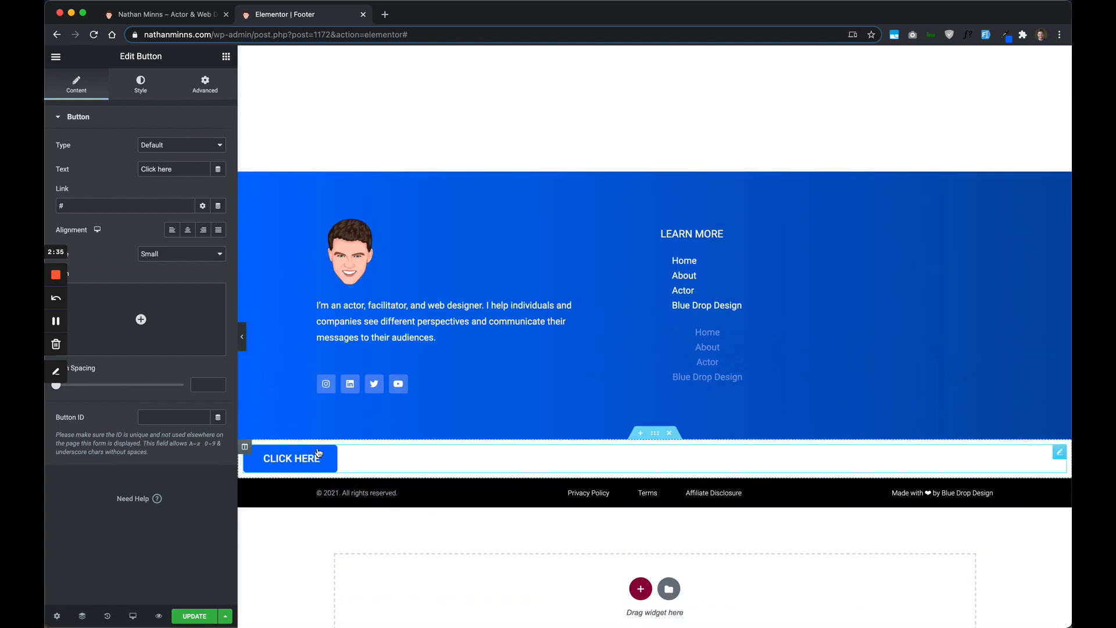
{"action": "scroll", "coordinate": [303, 431], "scroll_direction": "up", "scroll_amount": 3}
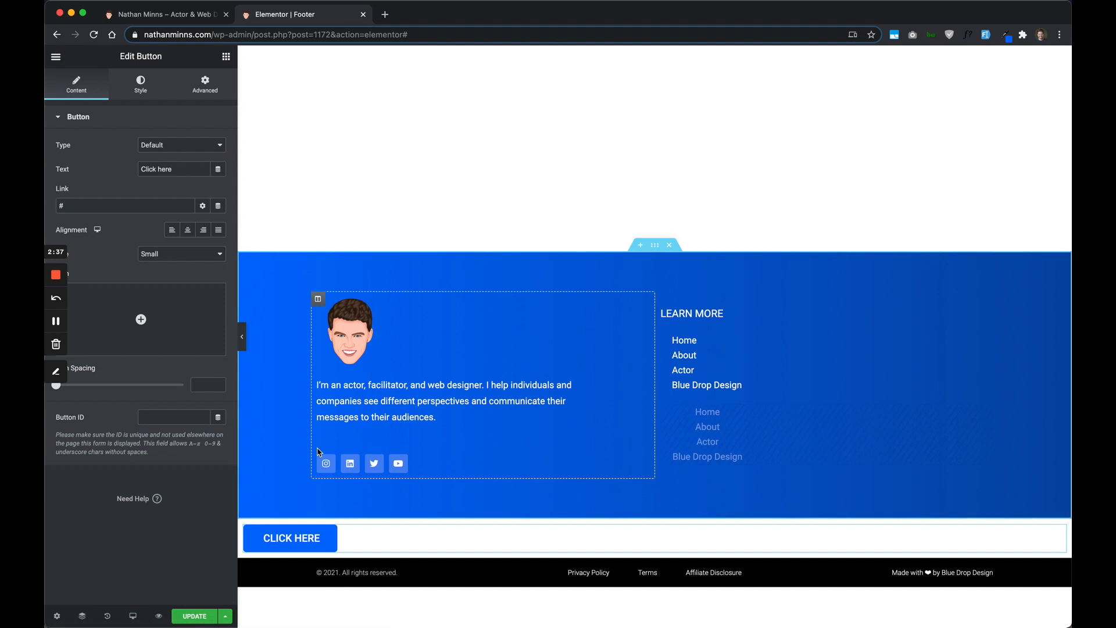
{"action": "left_click", "coordinate": [200, 88]}
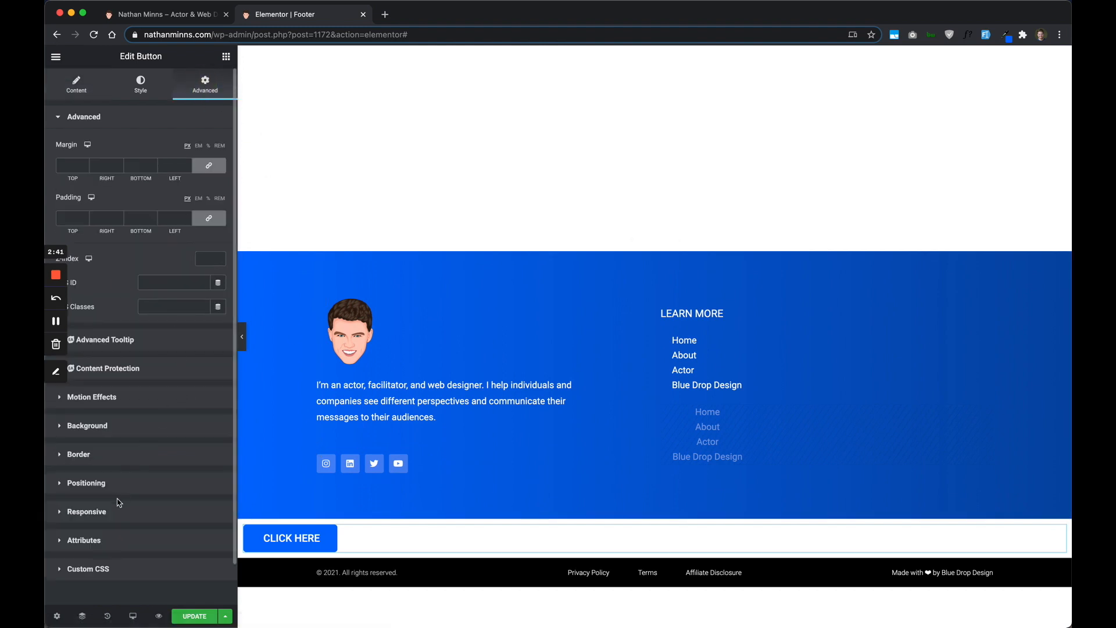
{"action": "left_click", "coordinate": [86, 483]}
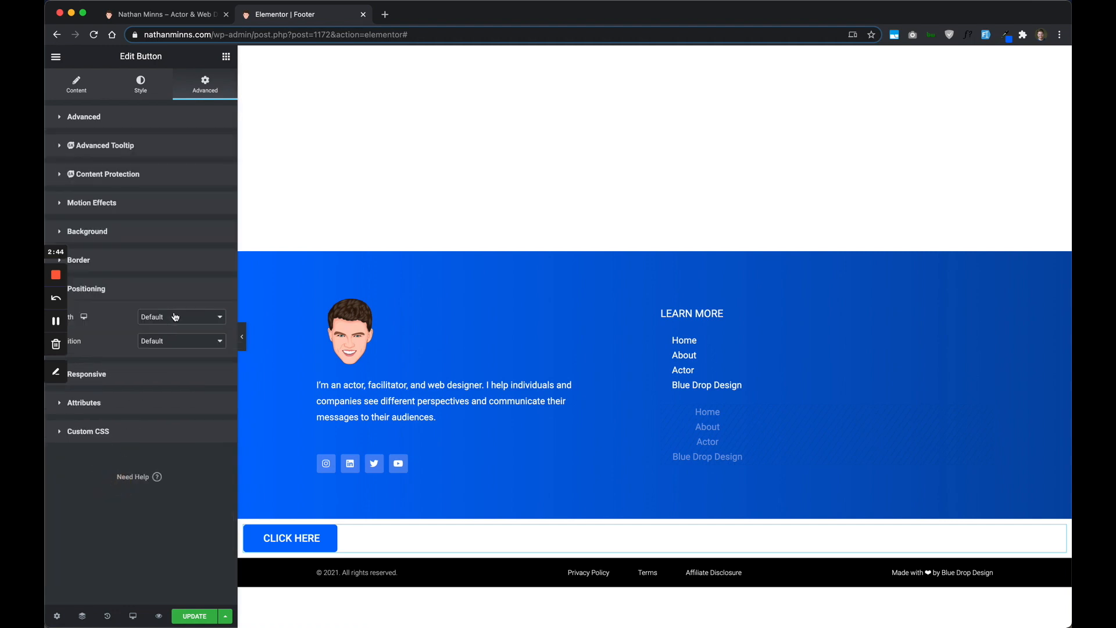
{"action": "left_click", "coordinate": [195, 320]}
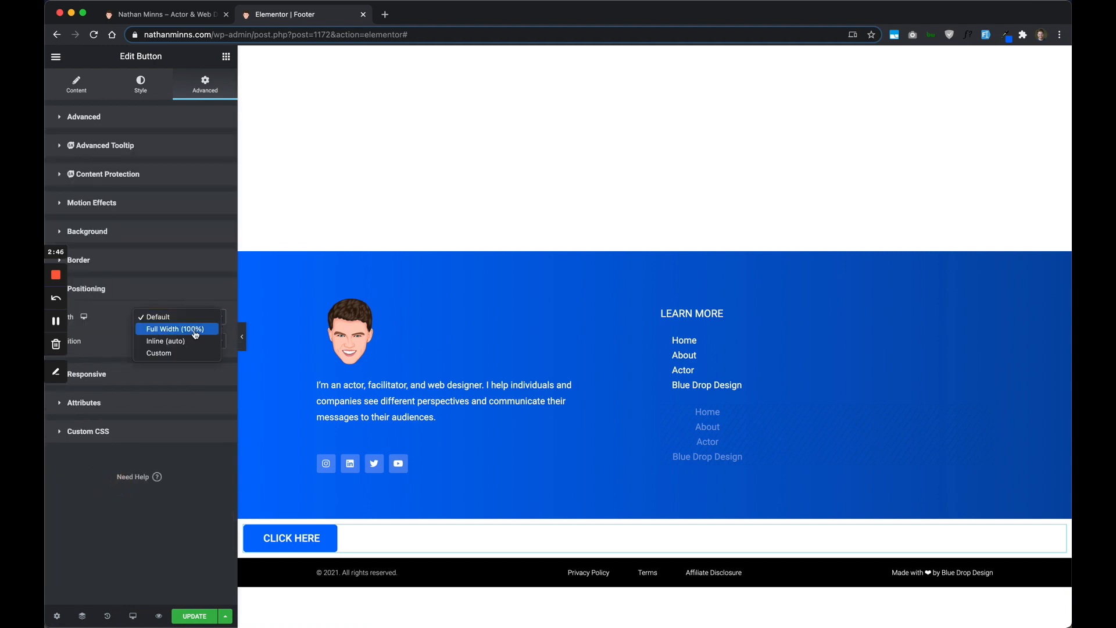
{"action": "left_click", "coordinate": [198, 343]}
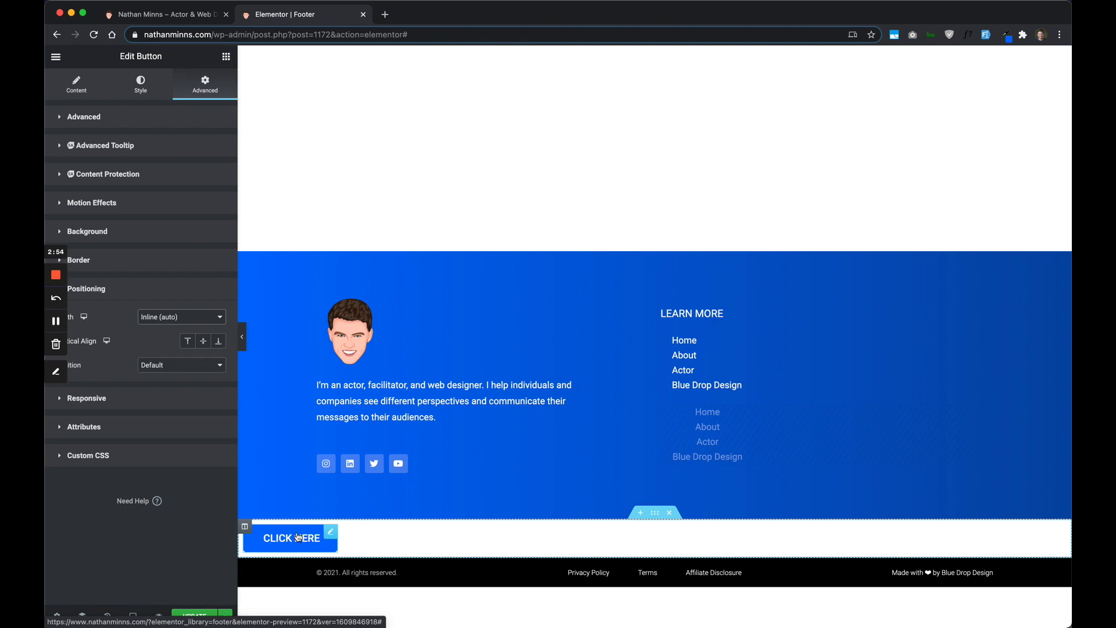
{"action": "left_click", "coordinate": [202, 374]}
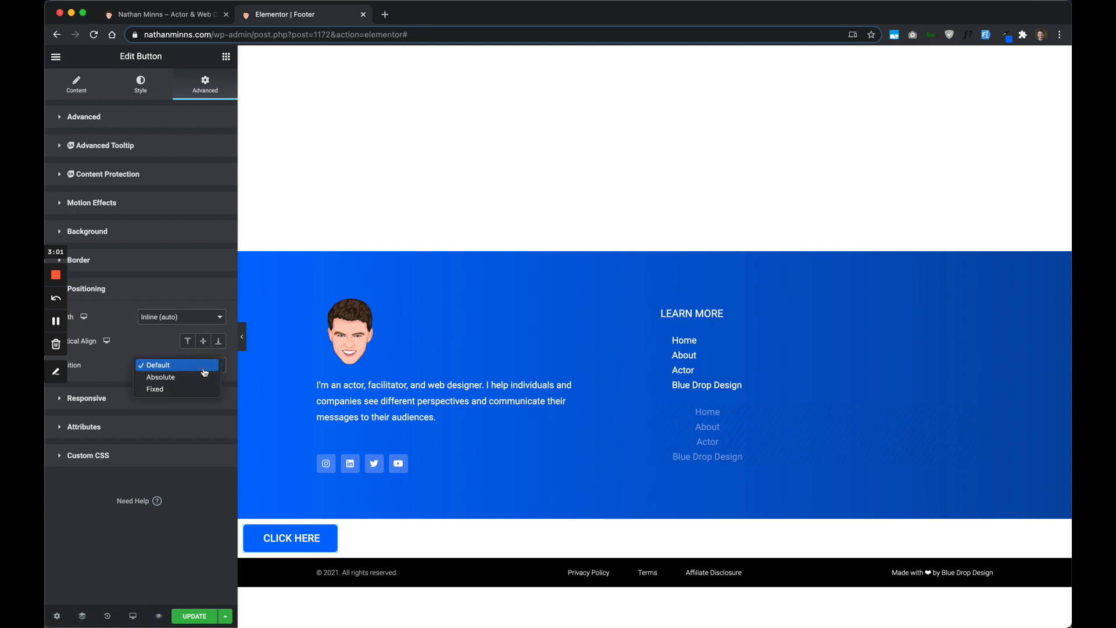
{"action": "left_click", "coordinate": [200, 389]}
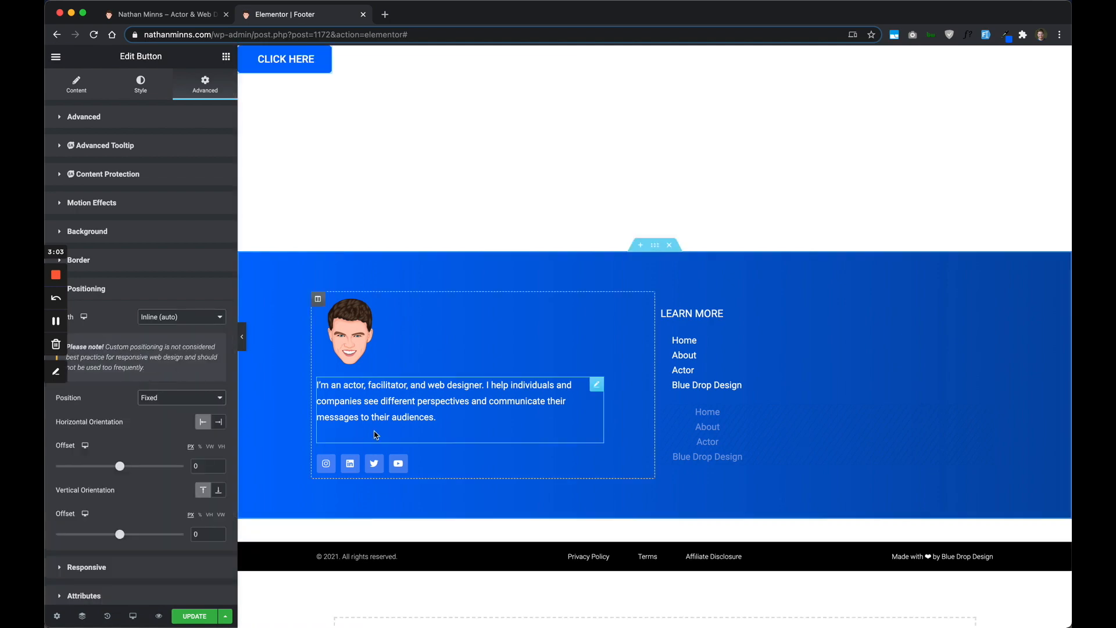
Step: Check how the fixed button behaves as the footer template preview moves up and down
{"action": "scroll", "coordinate": [375, 435], "scroll_direction": "up", "scroll_amount": 5}
{"action": "scroll", "coordinate": [375, 435], "scroll_direction": "down", "scroll_amount": 5}
{"action": "scroll", "coordinate": [375, 435], "scroll_direction": "up", "scroll_amount": 3}
{"action": "scroll", "coordinate": [375, 435], "scroll_direction": "down", "scroll_amount": 1}
{"action": "scroll", "coordinate": [375, 435], "scroll_direction": "up", "scroll_amount": 1}
{"action": "scroll", "coordinate": [375, 435], "scroll_direction": "down", "scroll_amount": 3}
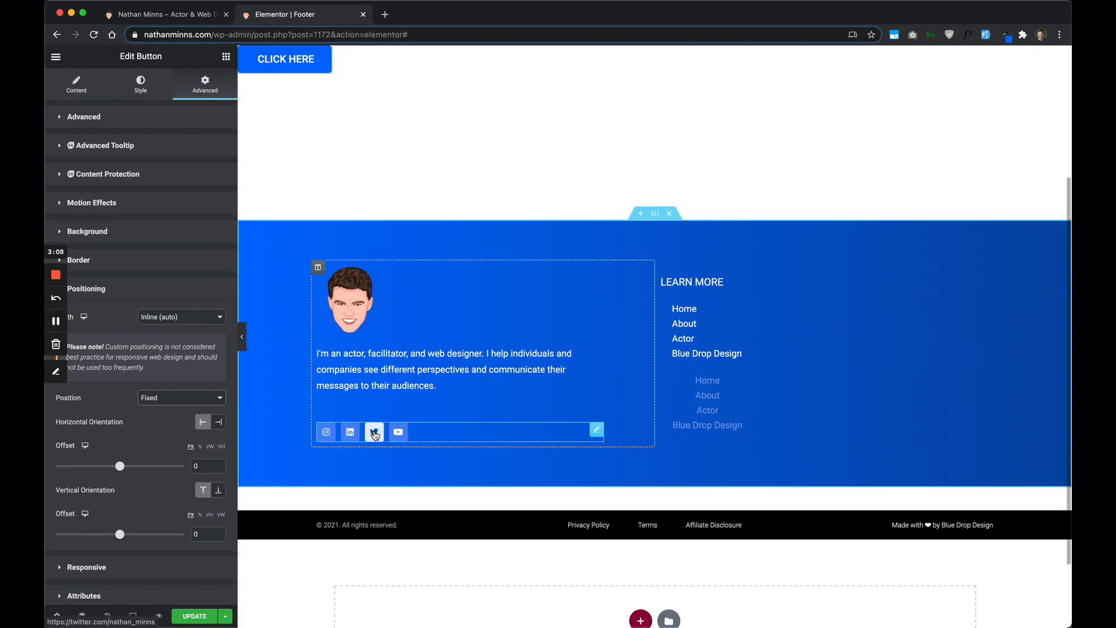
{"action": "scroll", "coordinate": [375, 435], "scroll_direction": "up", "scroll_amount": 2}
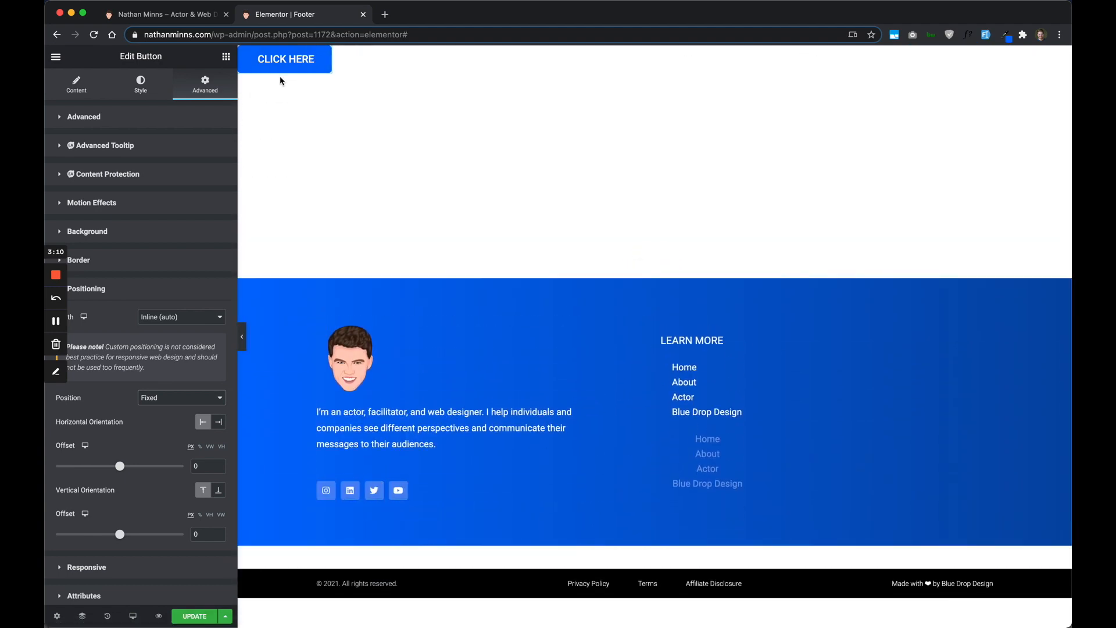
{"action": "scroll", "coordinate": [300, 80], "scroll_direction": "down", "scroll_amount": 3}
{"action": "scroll", "coordinate": [300, 79], "scroll_direction": "up", "scroll_amount": 2}
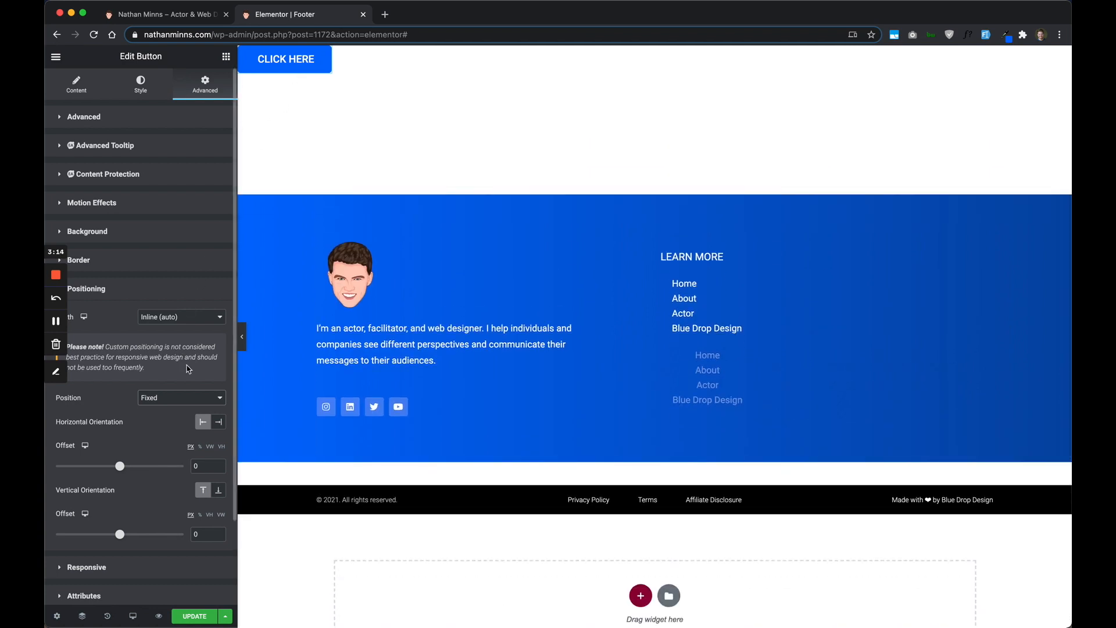
{"action": "scroll", "coordinate": [294, 368], "scroll_direction": "down", "scroll_amount": 1}
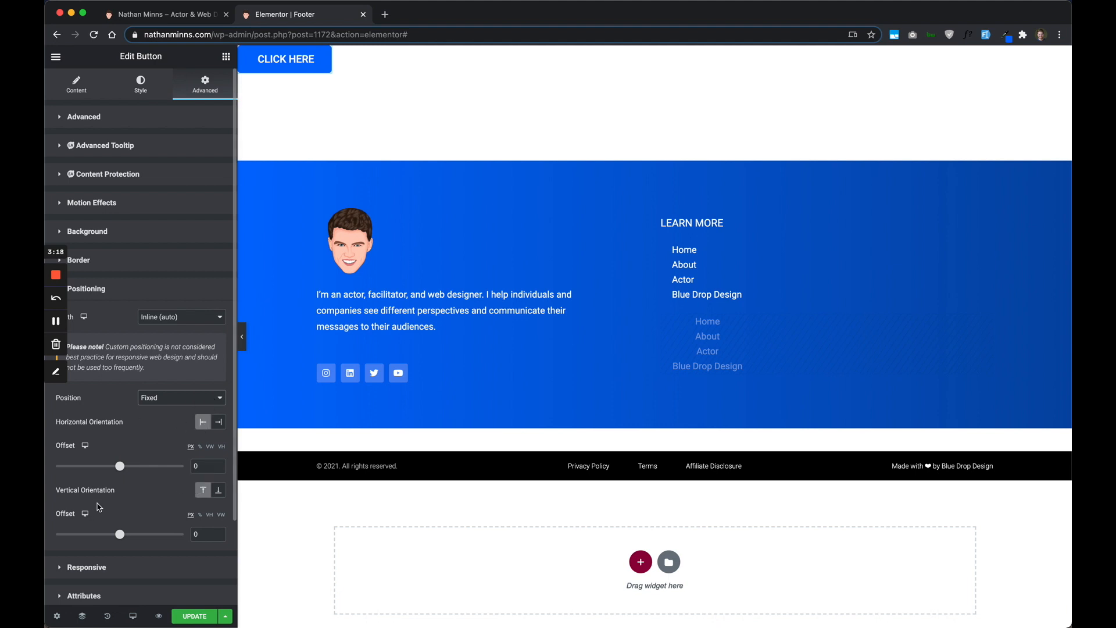
Step: Set the button's vertical orientation to Bottom with a 33% offset, and update the footer template
{"action": "left_click", "coordinate": [219, 493]}
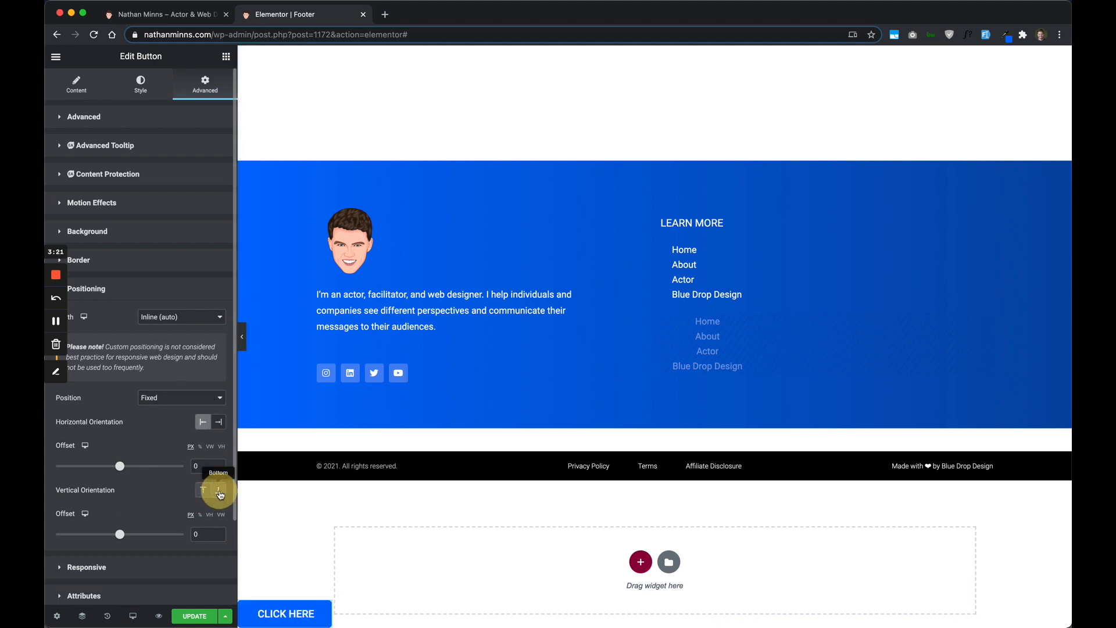
{"action": "left_click", "coordinate": [199, 515]}
{"action": "left_click", "coordinate": [203, 534]}
{"action": "type", "text": "33"}
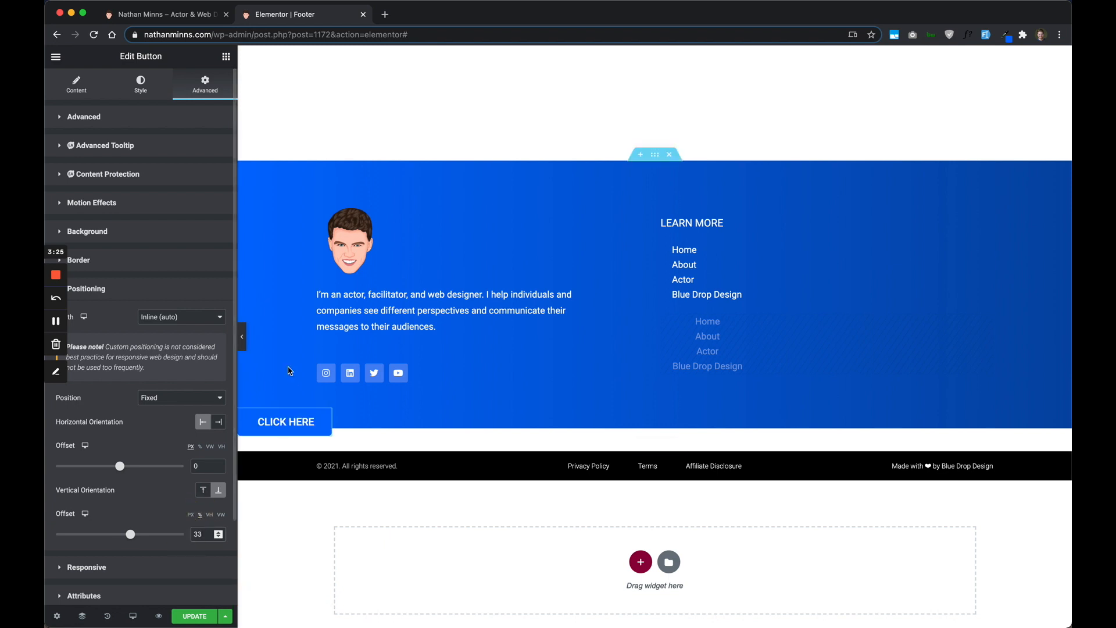
{"action": "scroll", "coordinate": [289, 371], "scroll_direction": "up", "scroll_amount": 5}
{"action": "left_click", "coordinate": [200, 617]}
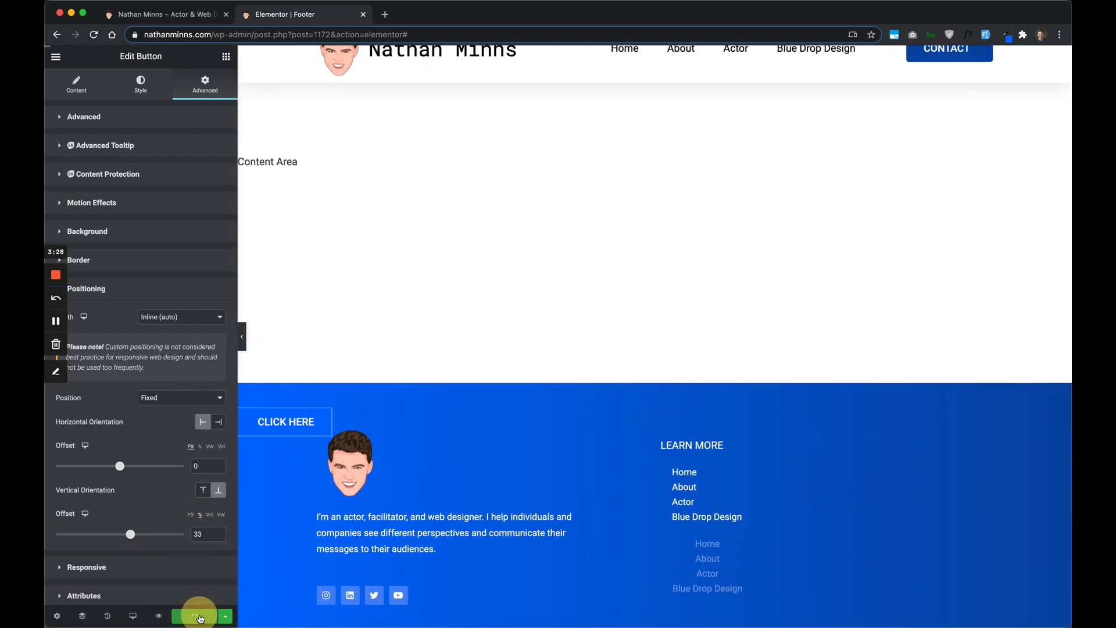
Step: Reload the live homepage and check the fixed button's placement along the length of the page
{"action": "left_click", "coordinate": [182, 22]}
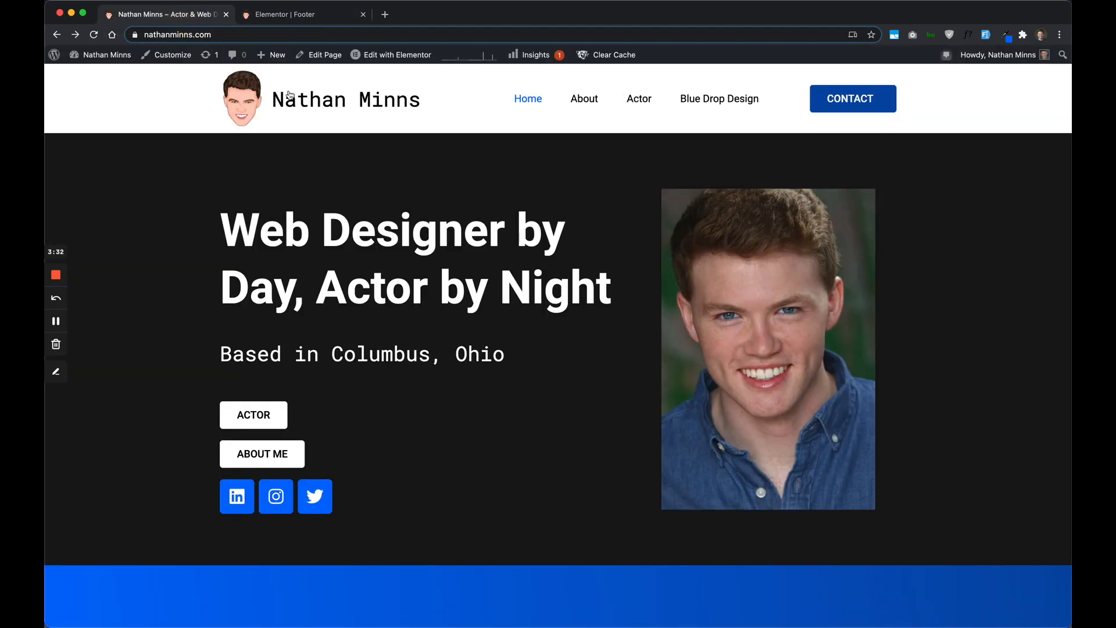
{"action": "key", "text": "super+r"}
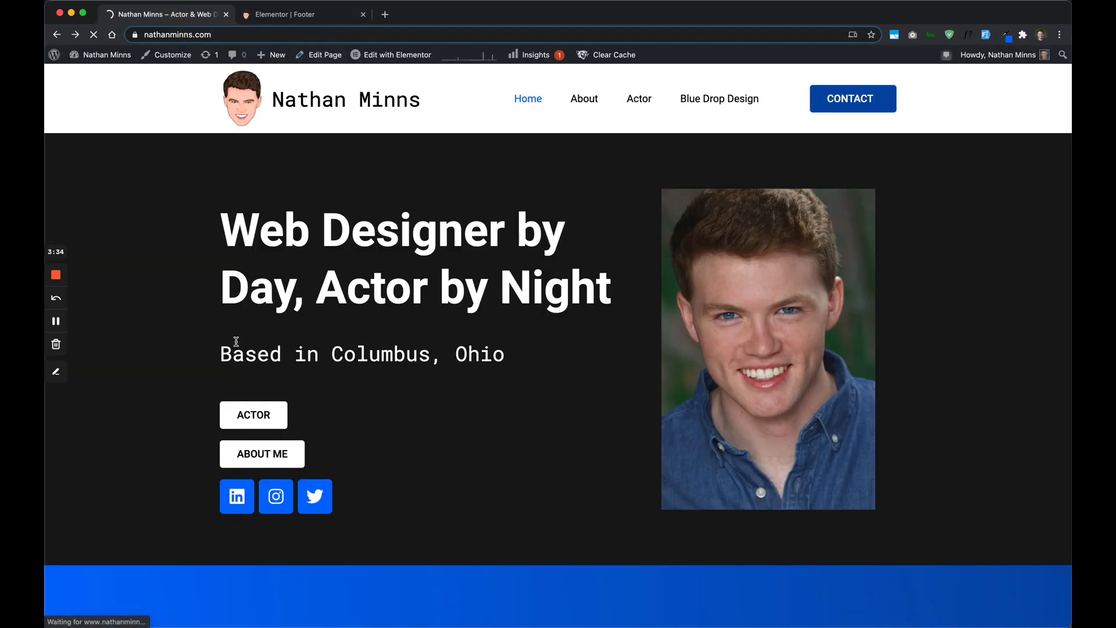
{"action": "scroll", "coordinate": [129, 508], "scroll_direction": "down", "scroll_amount": 7}
{"action": "scroll", "coordinate": [128, 508], "scroll_direction": "down", "scroll_amount": 18}
{"action": "scroll", "coordinate": [128, 508], "scroll_direction": "up", "scroll_amount": 4}
{"action": "scroll", "coordinate": [128, 508], "scroll_direction": "up", "scroll_amount": 12}
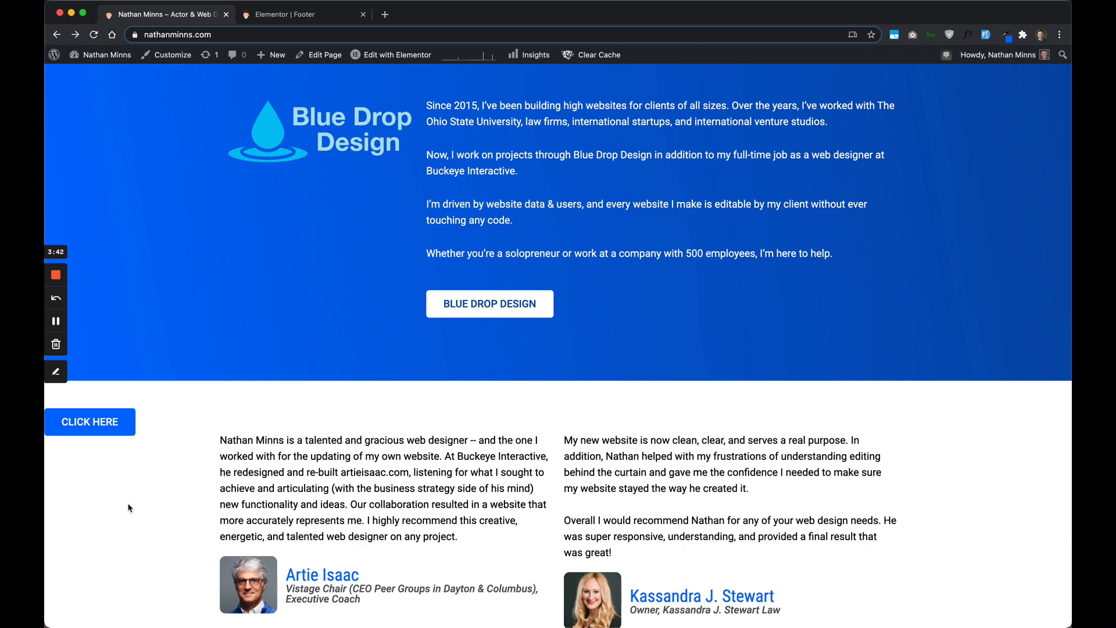
Step: Check the fixed Click Here button against the homepage's blue and white sections
{"action": "scroll", "coordinate": [128, 508], "scroll_direction": "up", "scroll_amount": 3}
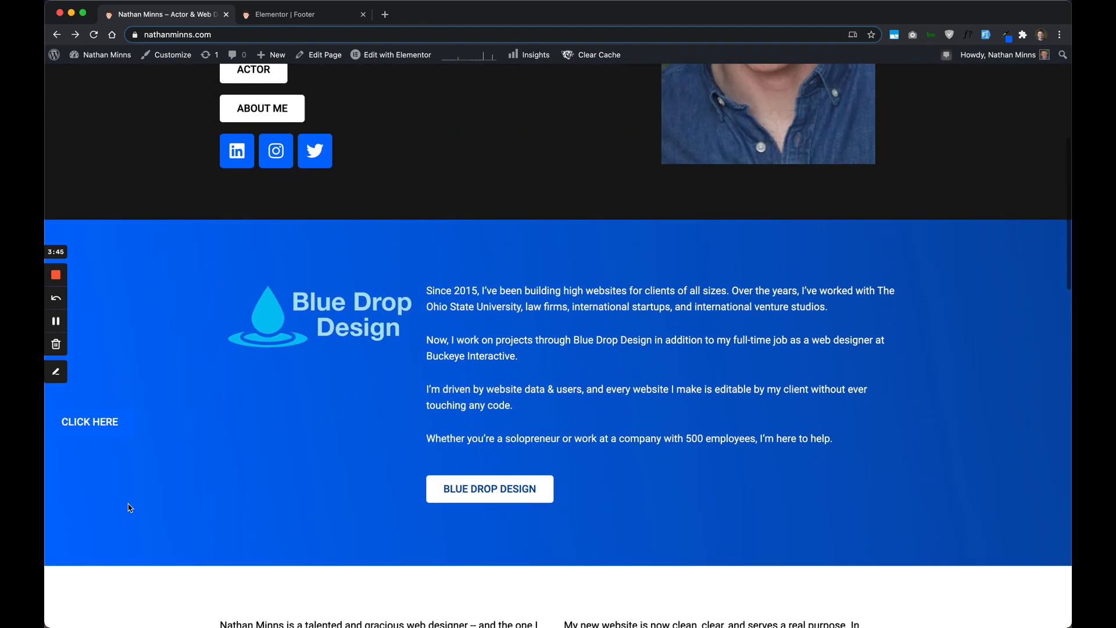
{"action": "scroll", "coordinate": [130, 507], "scroll_direction": "down", "scroll_amount": 3}
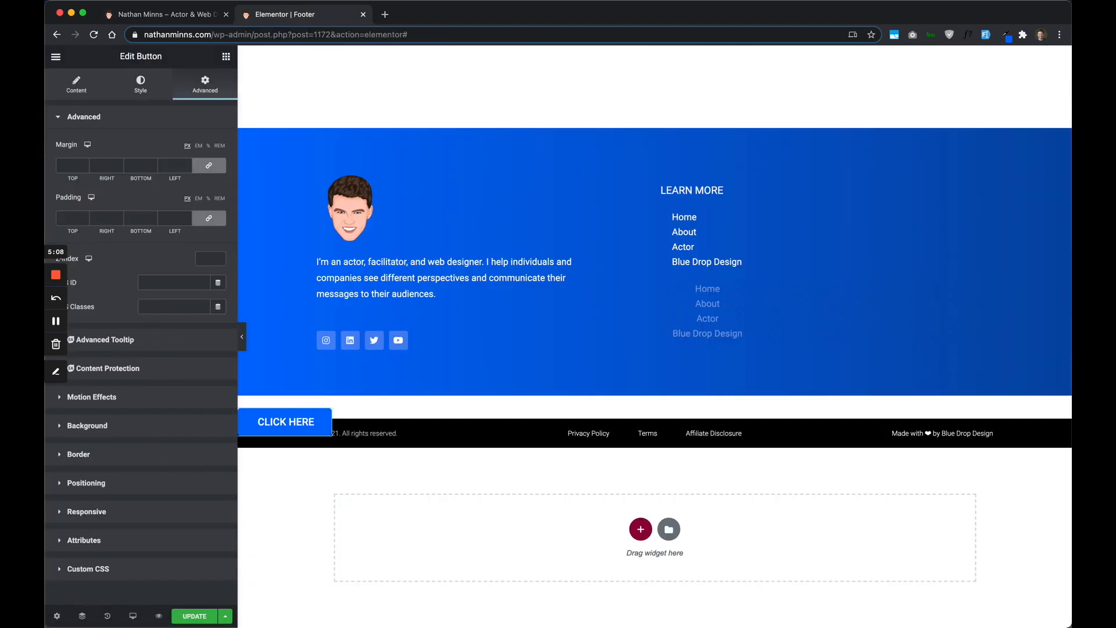
Step: Give the fixed button in the footer template the CSS class rotate
{"action": "left_click", "coordinate": [459, 490]}
{"action": "scroll", "coordinate": [286, 412], "scroll_direction": "up", "scroll_amount": 1}
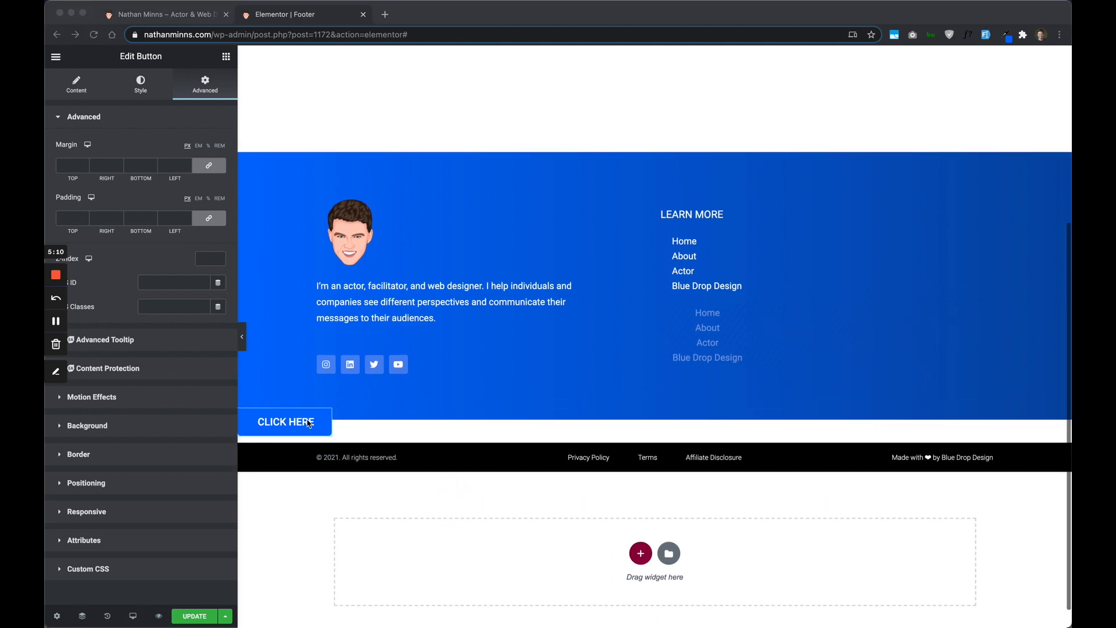
{"action": "left_click", "coordinate": [319, 416]}
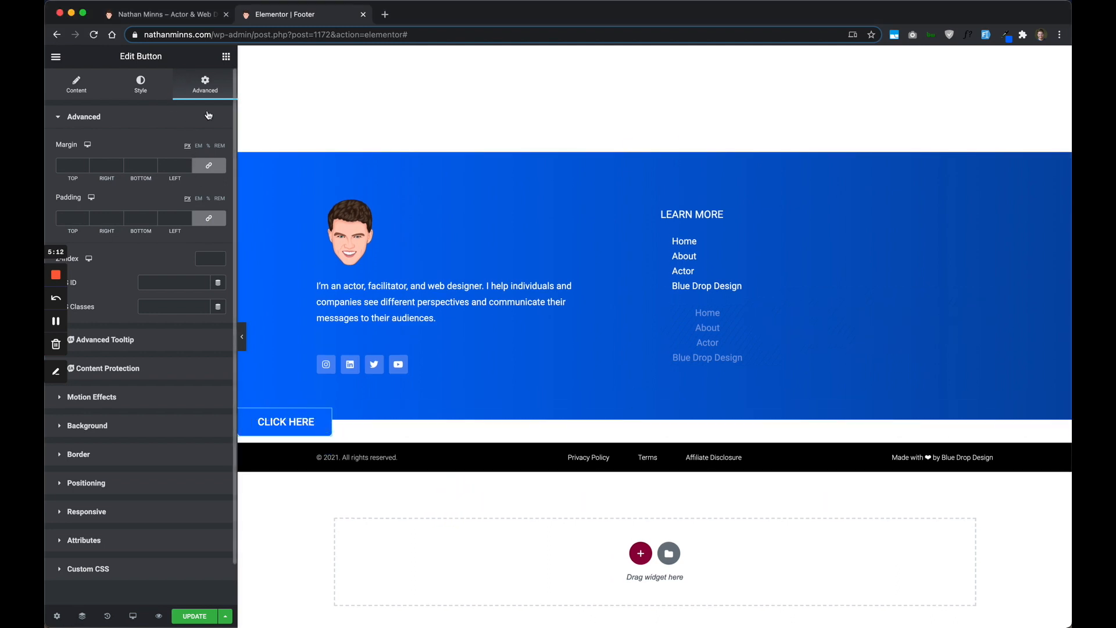
{"action": "left_click", "coordinate": [168, 307]}
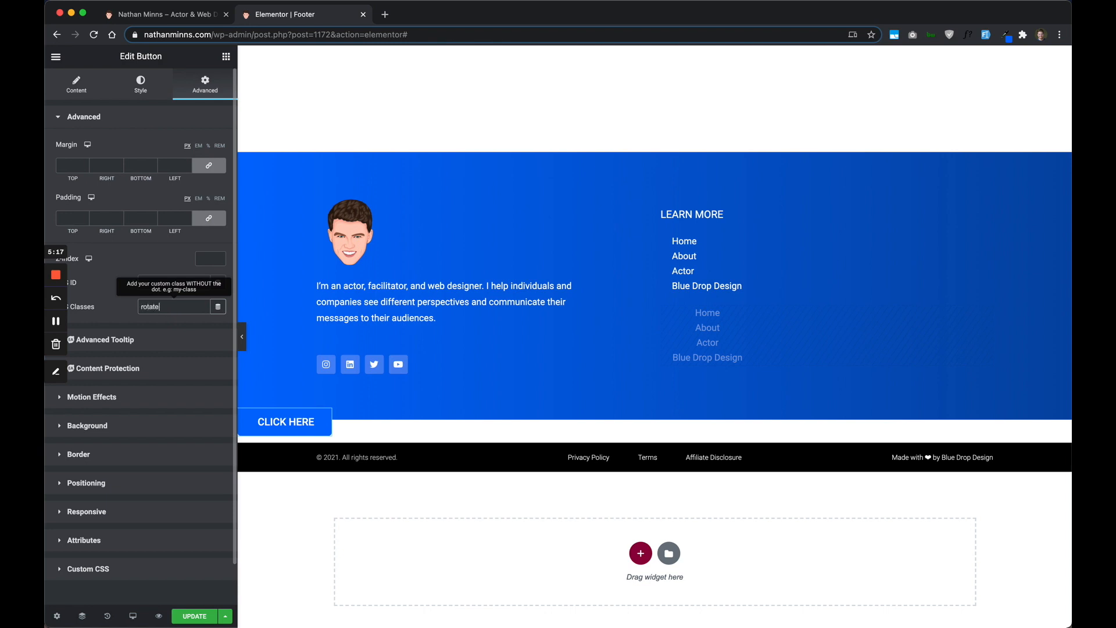
{"action": "left_click", "coordinate": [397, 505]}
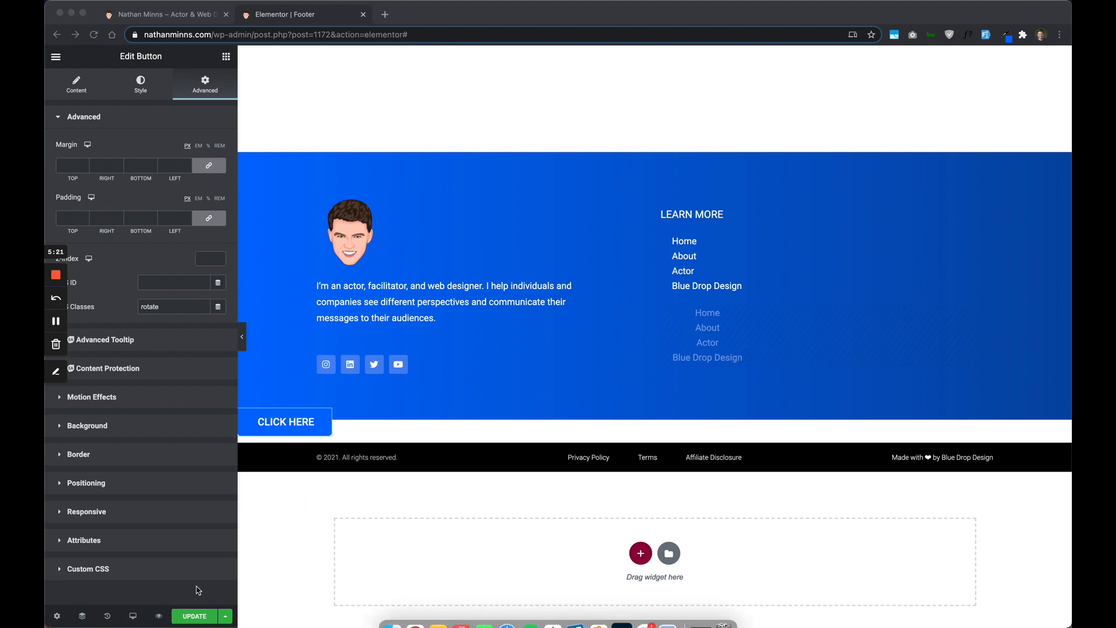
Step: Add custom CSS to the button that rotates it: .rotate {transform: rotate(90deg);}
{"action": "left_click", "coordinate": [134, 559]}
{"action": "left_click", "coordinate": [126, 568]}
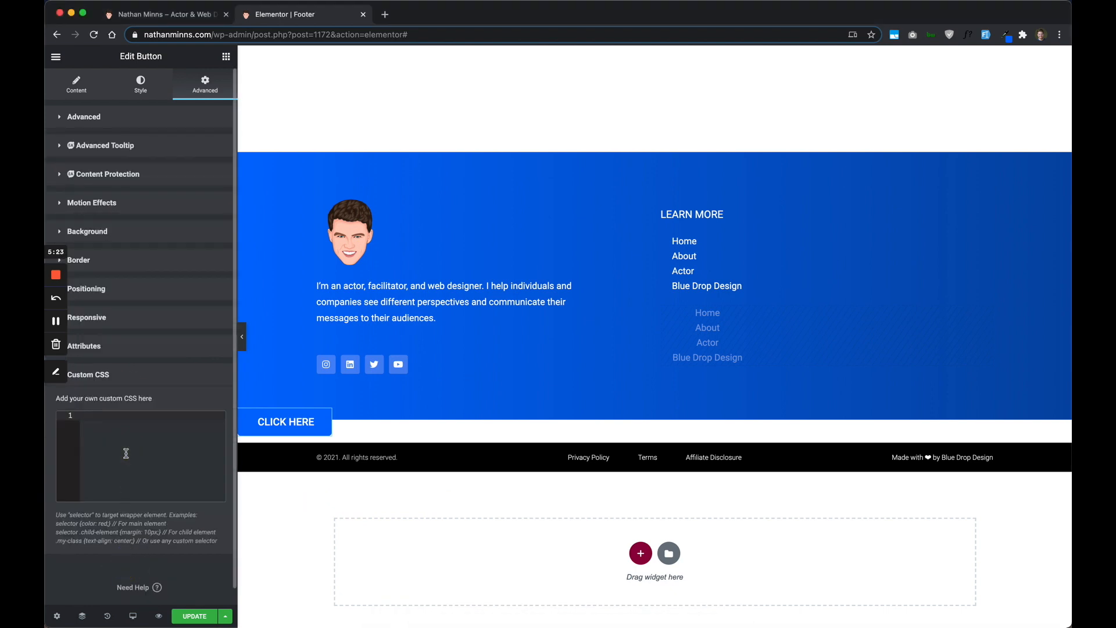
{"action": "type", "text": ".rotate {transform: rotate(90deg);}"}
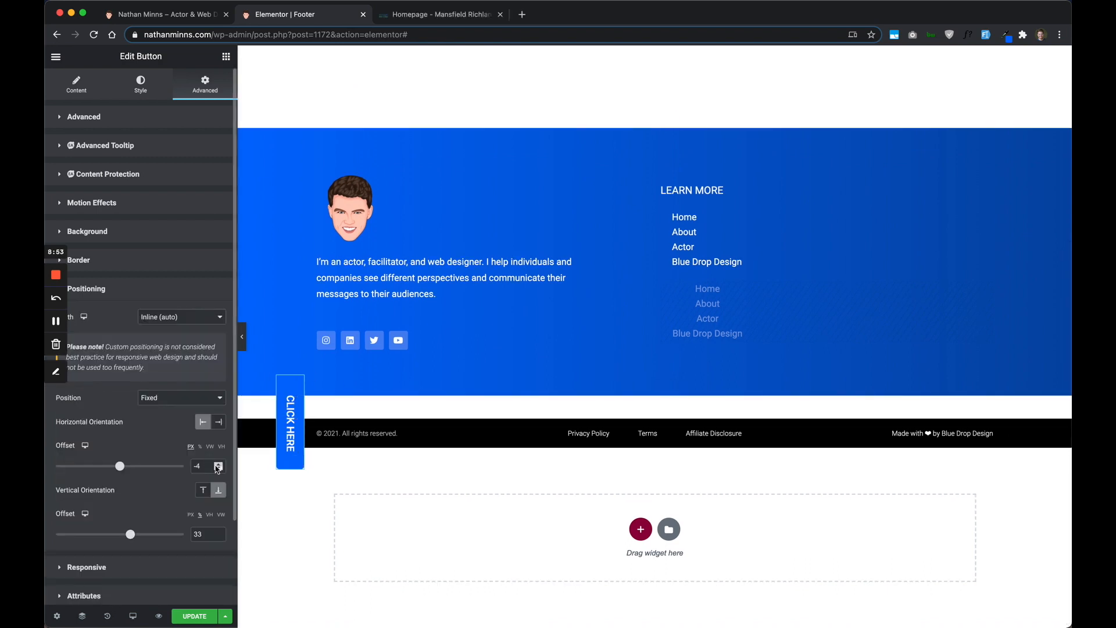
Step: Set the rotated button's horizontal offset to -60 px and check its fit against the page edge without the editing panel
{"action": "left_click", "coordinate": [219, 470]}
{"action": "left_click_drag", "start_coordinate": [219, 470], "coordinate": [219, 469]}
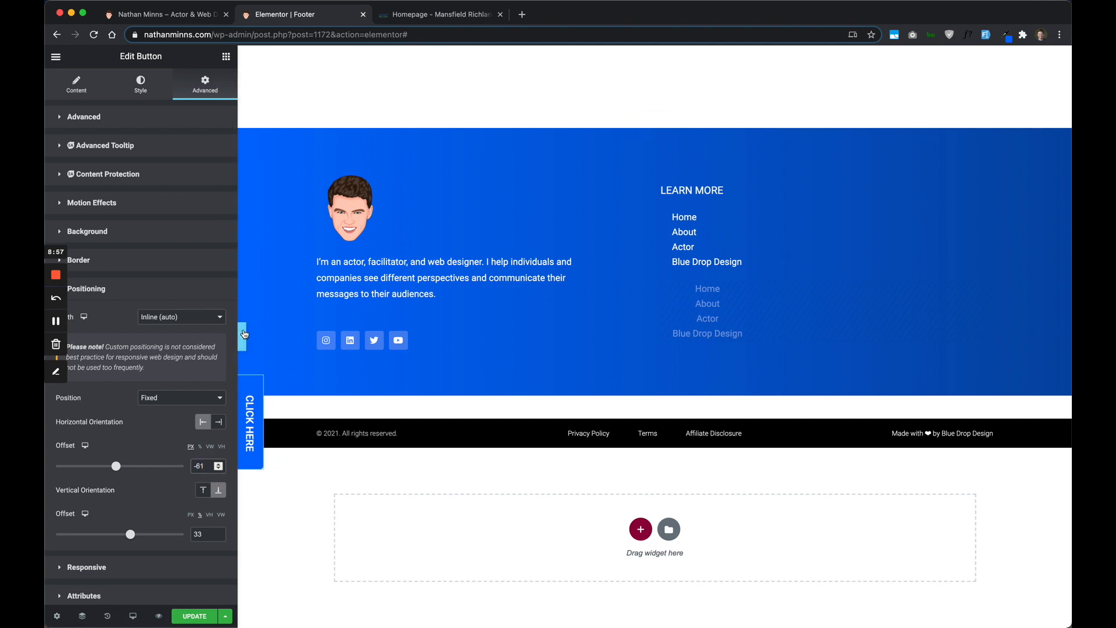
{"action": "left_click", "coordinate": [242, 337]}
{"action": "left_click_drag", "start_coordinate": [47, 471], "coordinate": [80, 468]}
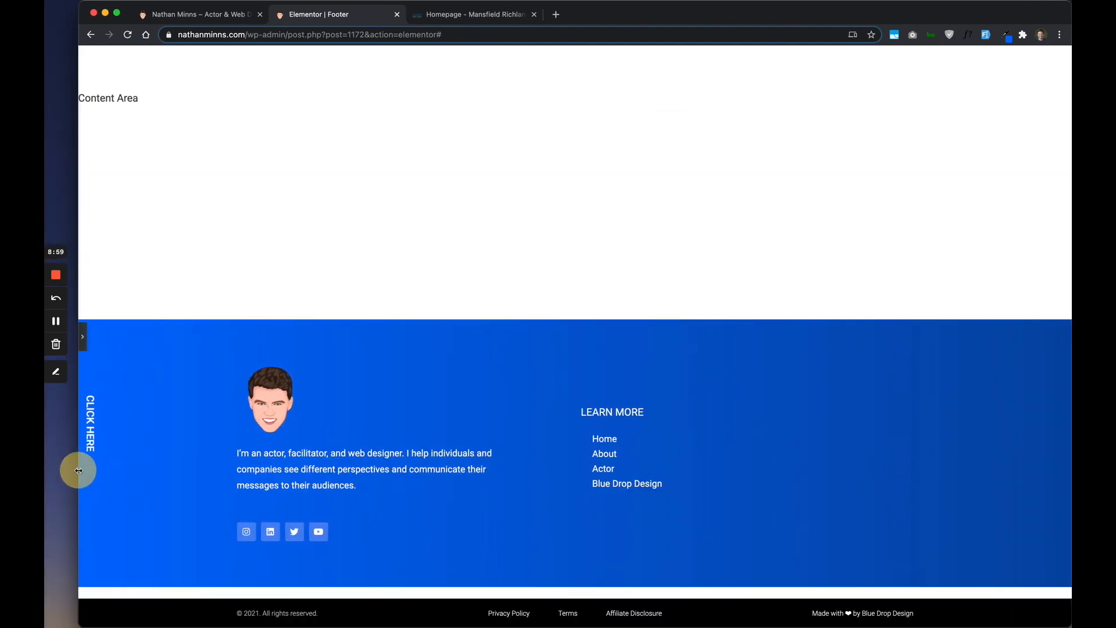
{"action": "left_click", "coordinate": [86, 337]}
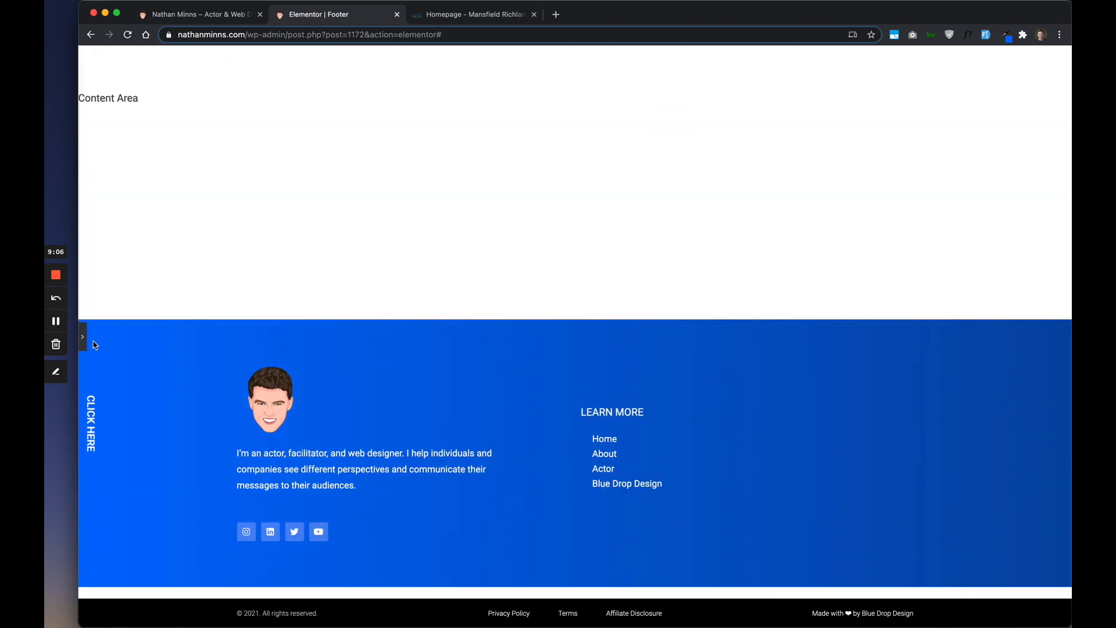
{"action": "left_click_drag", "start_coordinate": [80, 326], "coordinate": [78, 302]}
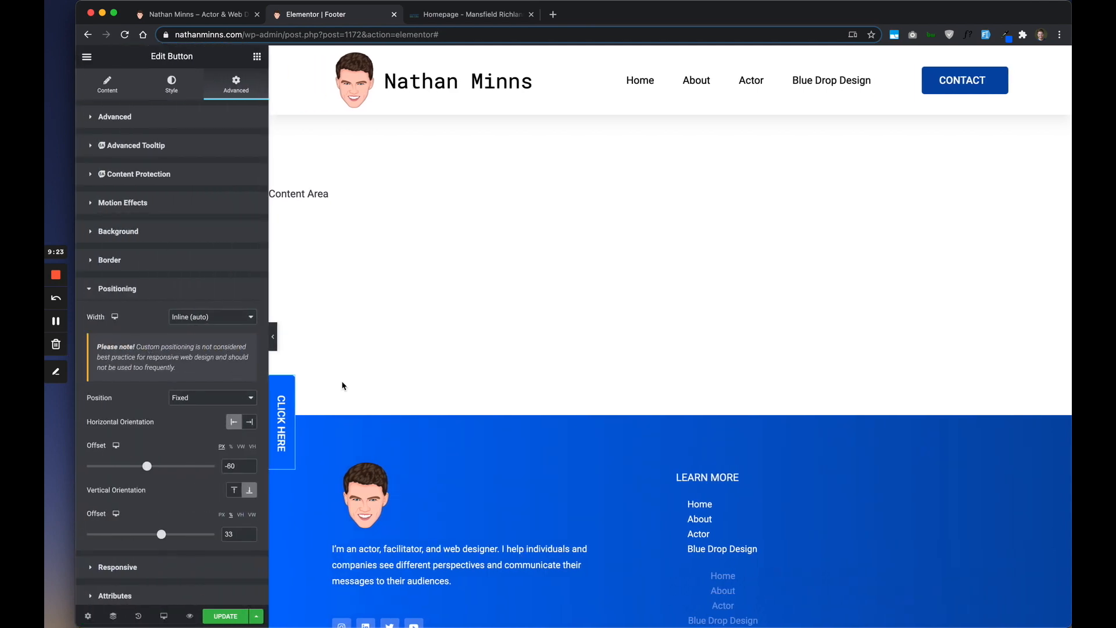
Step: Hide the button on tablet and mobile devices, keeping it on desktop only
{"action": "left_click", "coordinate": [213, 567]}
{"action": "left_click", "coordinate": [246, 391]}
{"action": "left_click", "coordinate": [243, 410]}
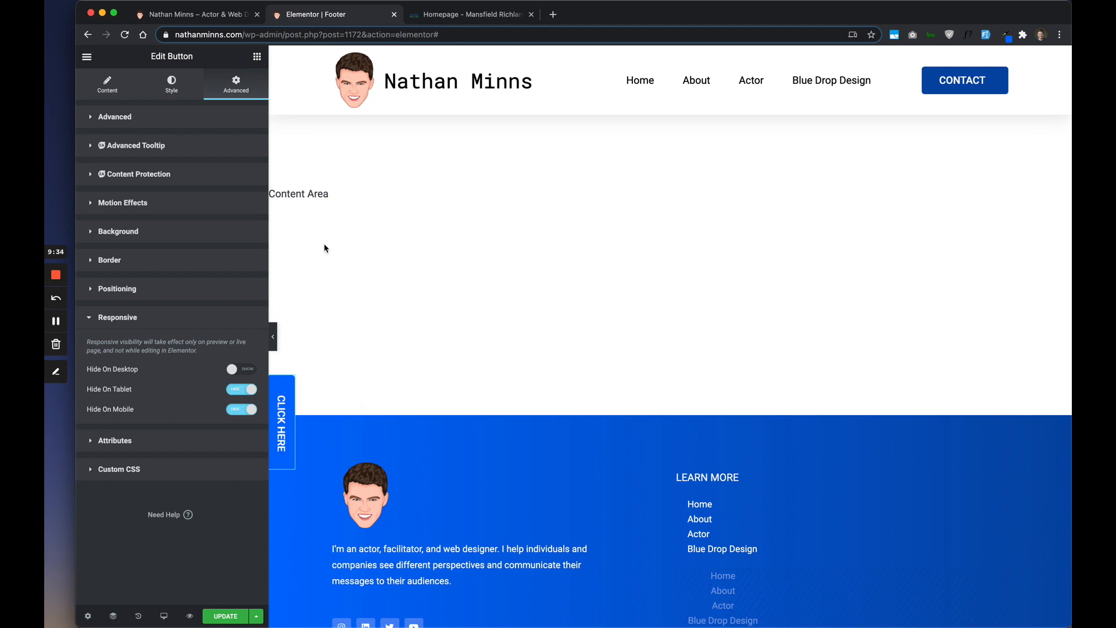
Step: Change the button text to SUBSCRIBE and update the footer template
{"action": "left_click", "coordinate": [98, 85]}
{"action": "triple_click", "coordinate": [199, 169]}
{"action": "type", "text": "SUBSCRIBE"}
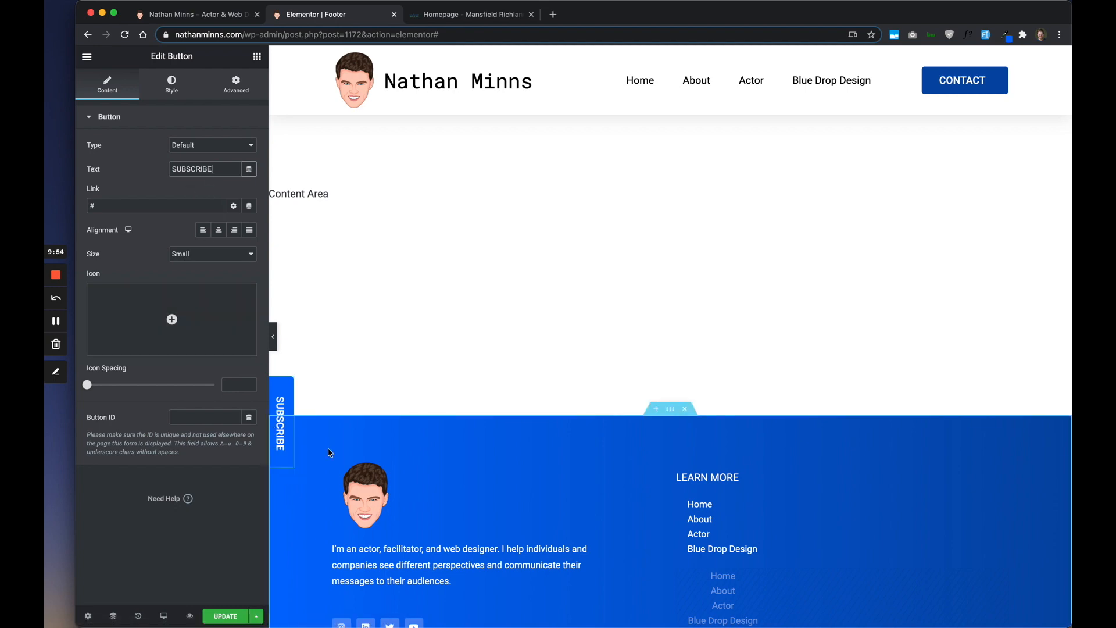
{"action": "scroll", "coordinate": [329, 453], "scroll_direction": "down", "scroll_amount": 5}
{"action": "scroll", "coordinate": [329, 453], "scroll_direction": "up", "scroll_amount": 5}
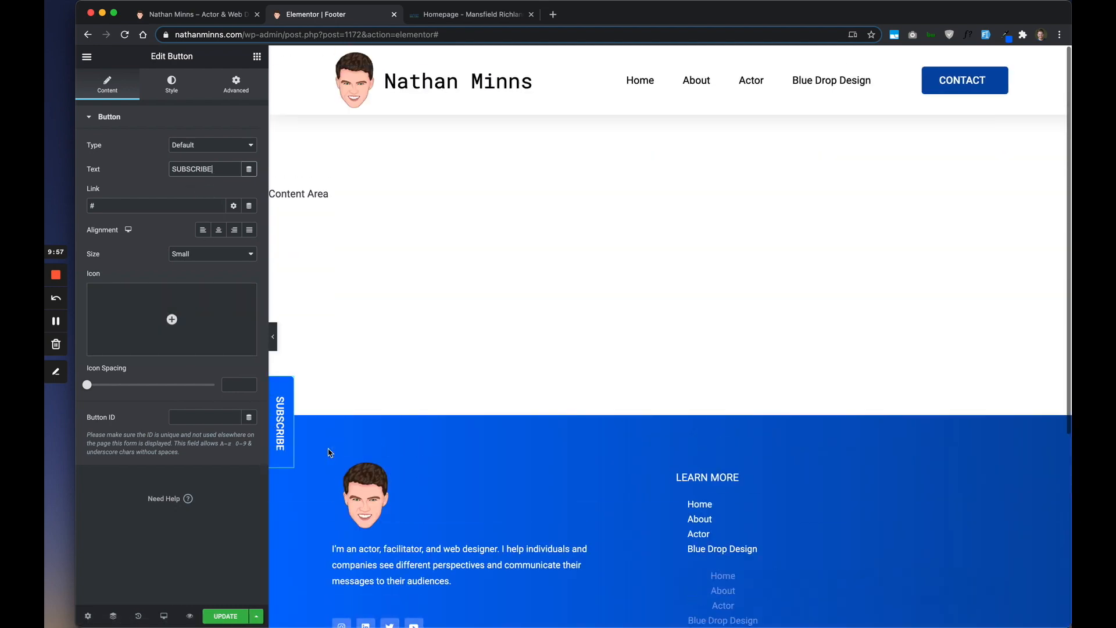
{"action": "left_click", "coordinate": [225, 615]}
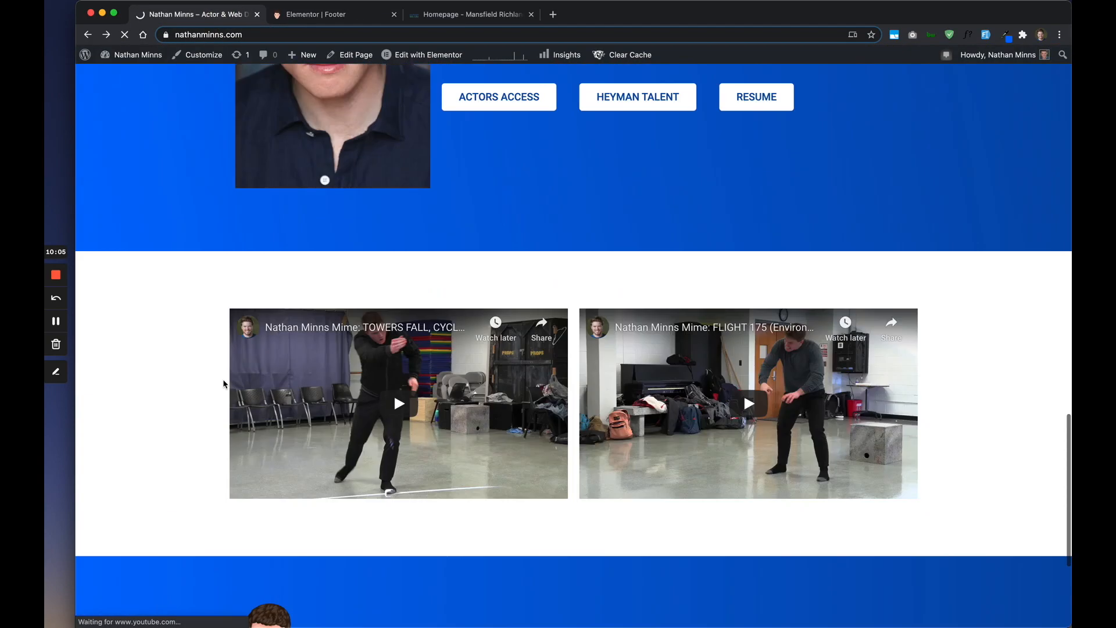
Step: Examine the Subscribe button's look and placement along the length of the live homepage
{"action": "scroll", "coordinate": [223, 384], "scroll_direction": "down", "scroll_amount": 3}
{"action": "scroll", "coordinate": [223, 383], "scroll_direction": "up", "scroll_amount": 4}
{"action": "scroll", "coordinate": [223, 384], "scroll_direction": "down", "scroll_amount": 3}
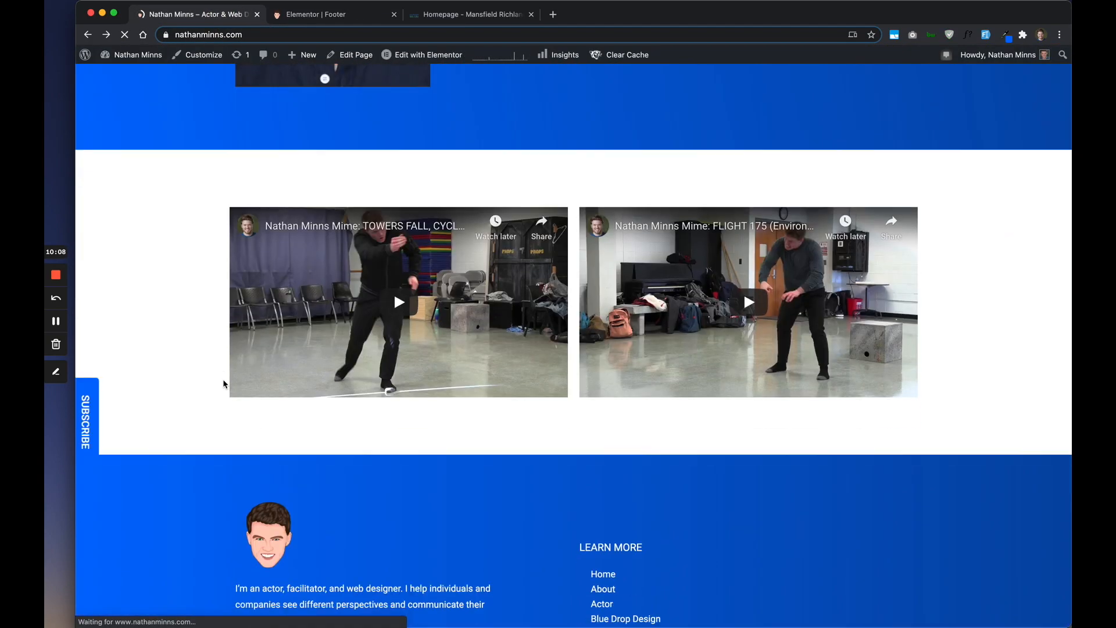
{"action": "scroll", "coordinate": [223, 383], "scroll_direction": "up", "scroll_amount": 10}
{"action": "scroll", "coordinate": [224, 384], "scroll_direction": "up", "scroll_amount": 10}
{"action": "scroll", "coordinate": [223, 384], "scroll_direction": "down", "scroll_amount": 15}
{"action": "scroll", "coordinate": [223, 384], "scroll_direction": "up", "scroll_amount": 8}
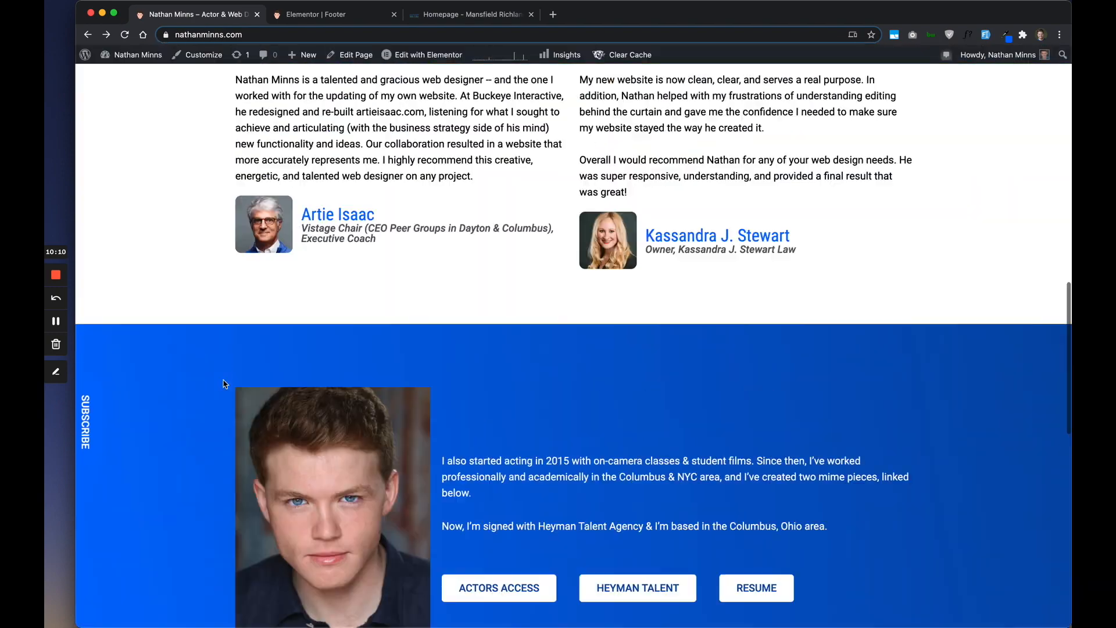
{"action": "scroll", "coordinate": [242, 170], "scroll_direction": "down", "scroll_amount": 9}
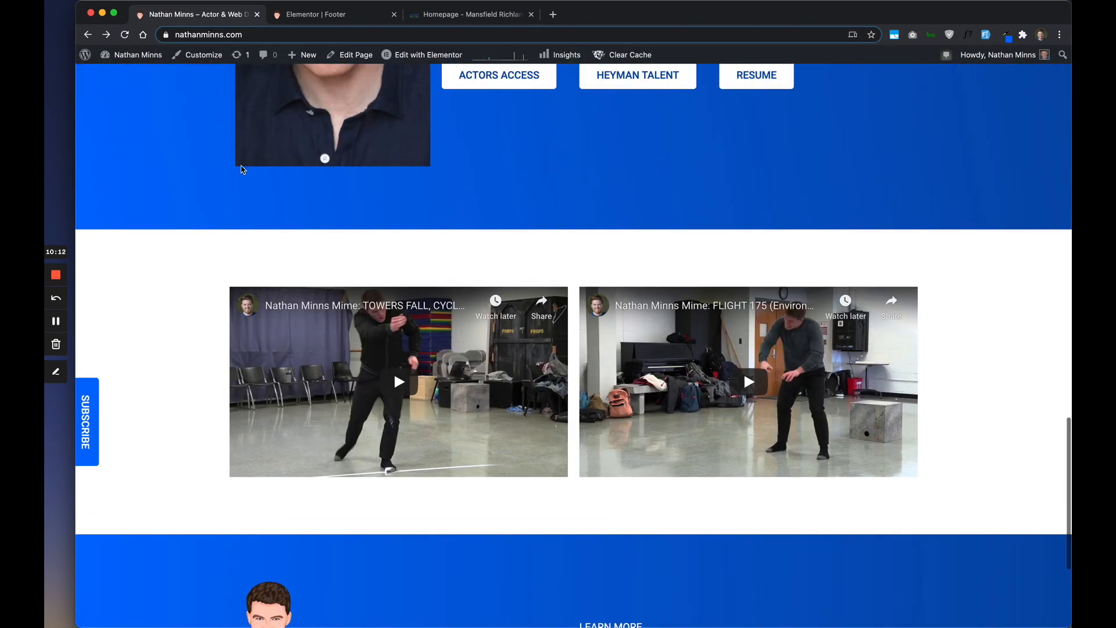
Step: Return to the footer template and set the Subscribe button's normal background color to the global red
{"action": "left_click", "coordinate": [318, 22]}
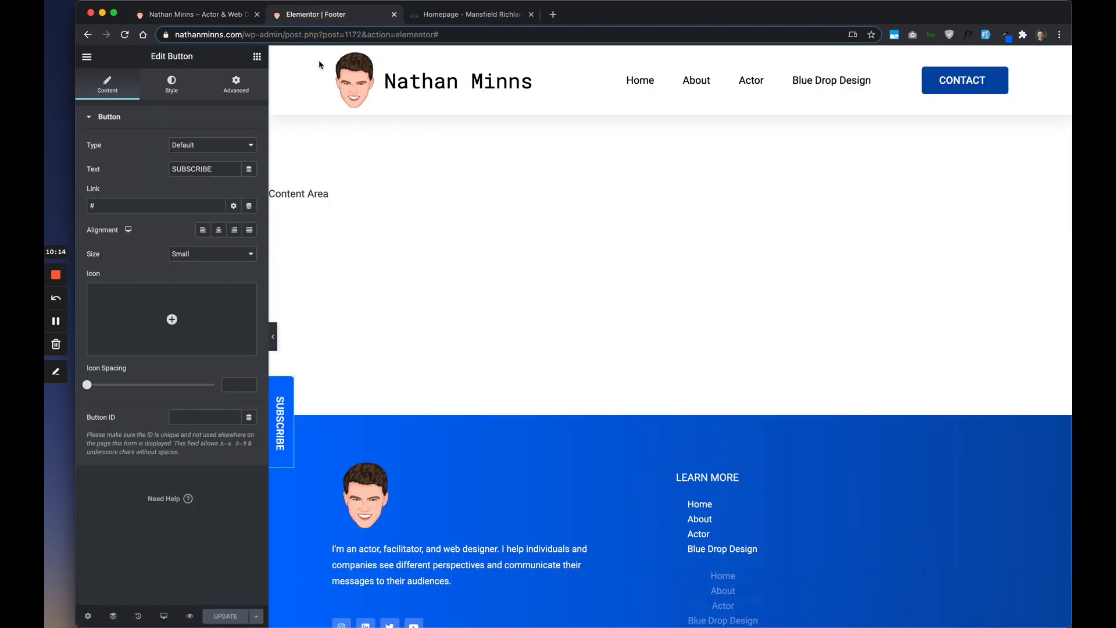
{"action": "left_click", "coordinate": [173, 86]}
{"action": "left_click", "coordinate": [235, 241]}
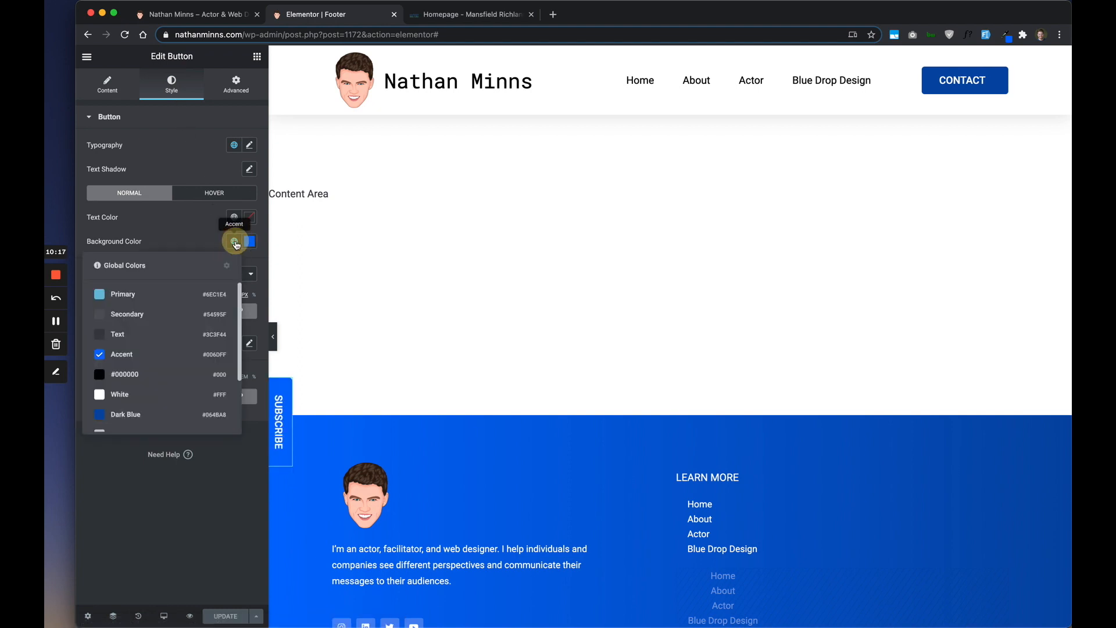
{"action": "scroll", "coordinate": [169, 386], "scroll_direction": "down", "scroll_amount": 1}
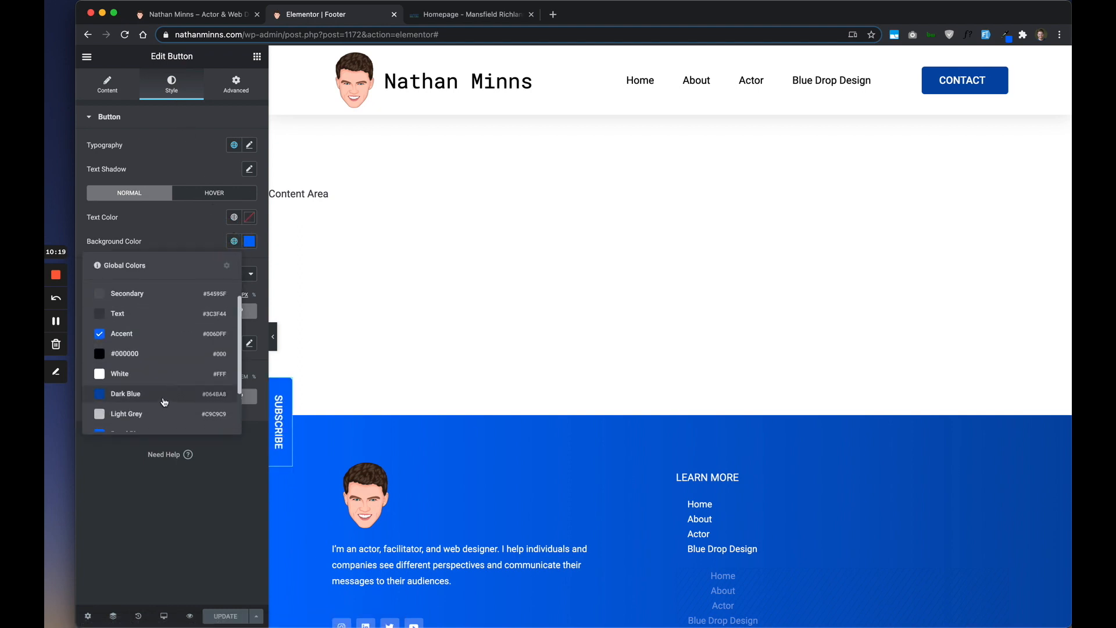
{"action": "scroll", "coordinate": [164, 401], "scroll_direction": "down", "scroll_amount": 3}
{"action": "left_click", "coordinate": [162, 398]}
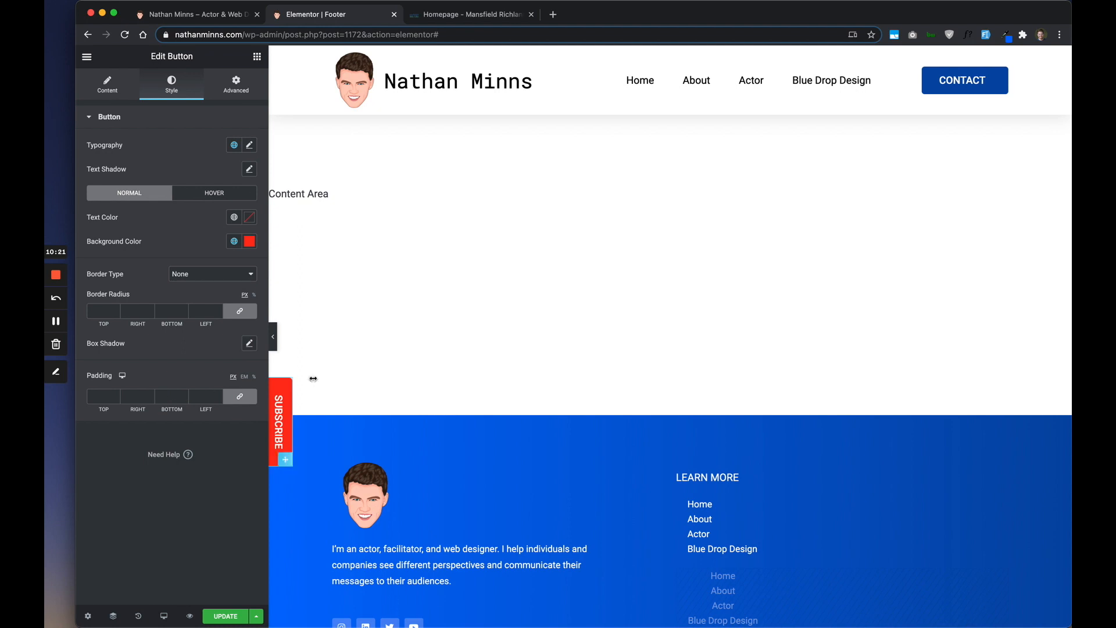
Step: Set the button's hover background color to the global dark red and update the footer template
{"action": "left_click", "coordinate": [235, 198]}
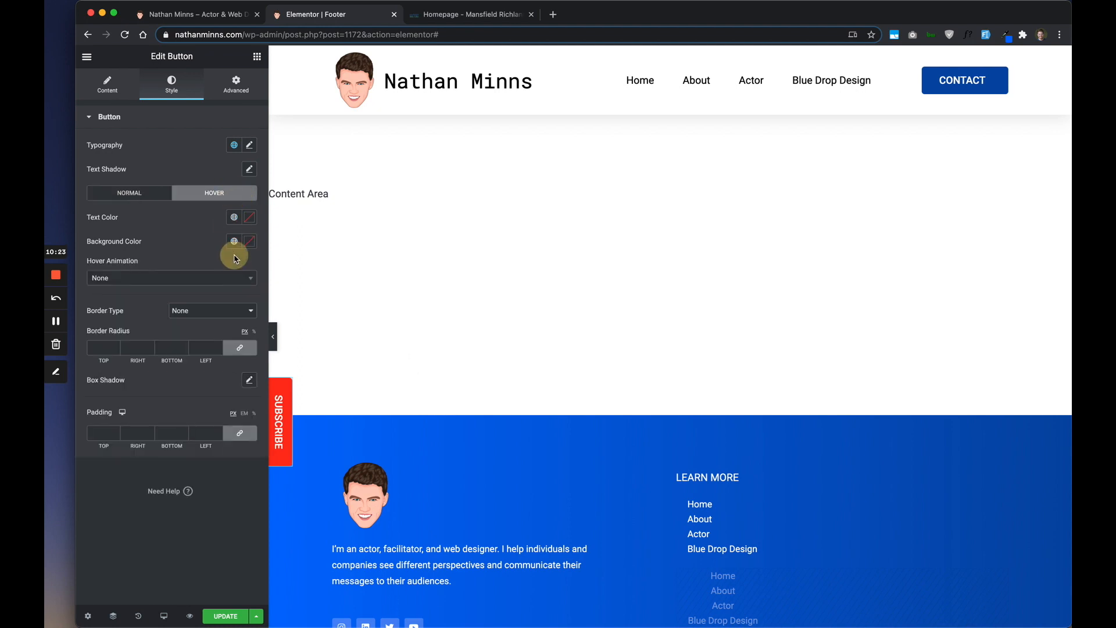
{"action": "left_click", "coordinate": [234, 241]}
{"action": "scroll", "coordinate": [236, 348], "scroll_direction": "down", "scroll_amount": 4}
{"action": "left_click", "coordinate": [163, 417]}
{"action": "left_click", "coordinate": [225, 616]}
Step: Reload the live homepage and check the red Subscribe button over its sections
{"action": "left_click", "coordinate": [204, 17]}
{"action": "left_click", "coordinate": [314, 14]}
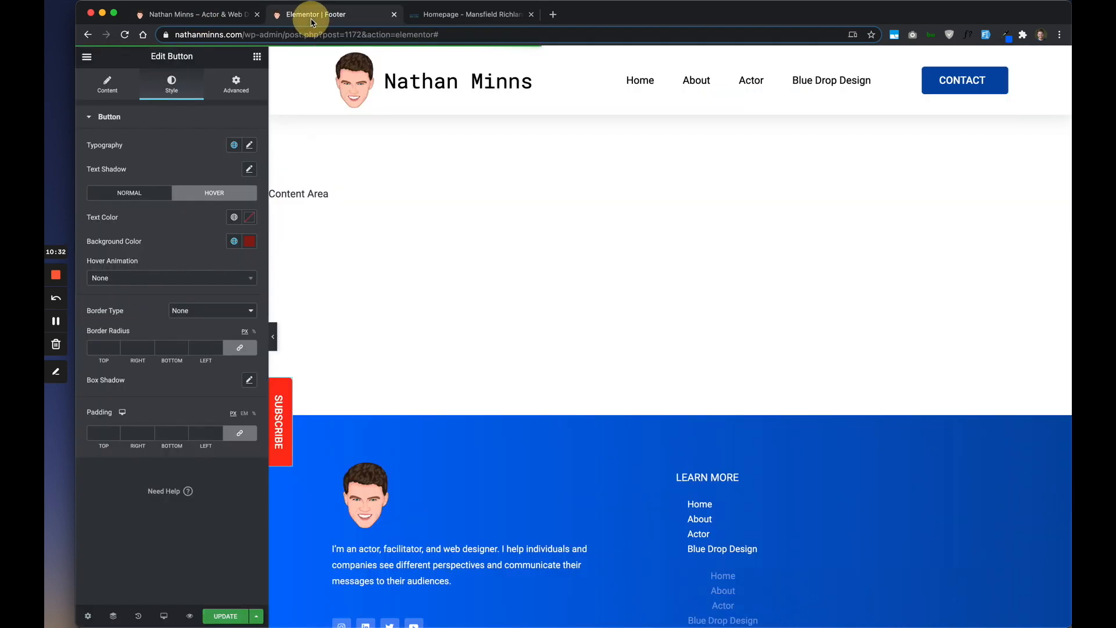
{"action": "left_click", "coordinate": [216, 17]}
{"action": "key", "text": "super+r"}
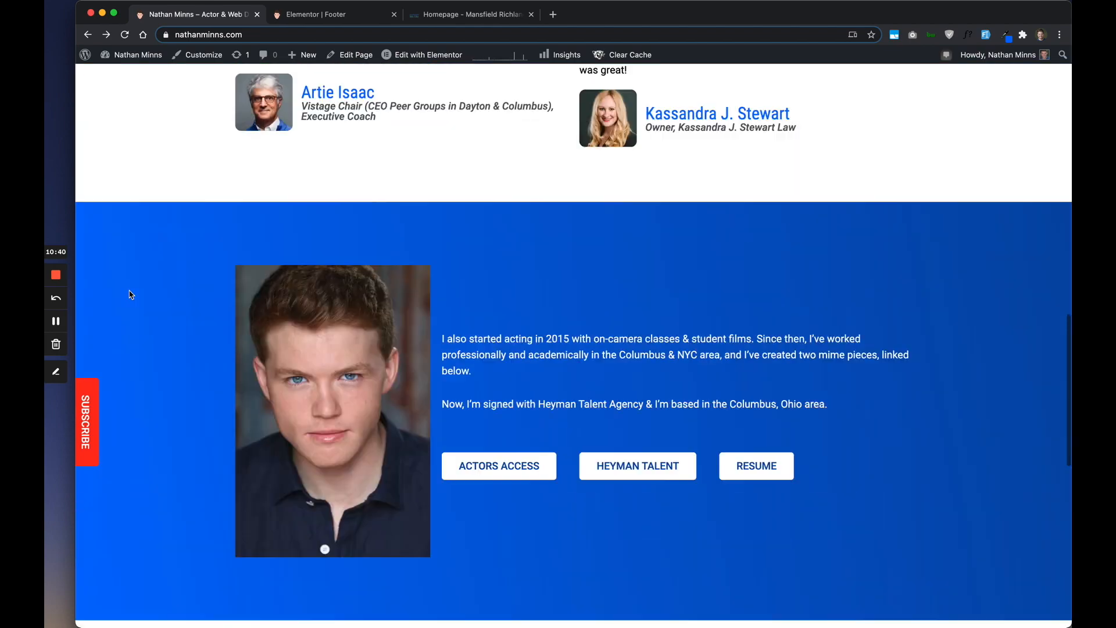
{"action": "scroll", "coordinate": [131, 295], "scroll_direction": "up", "scroll_amount": 10}
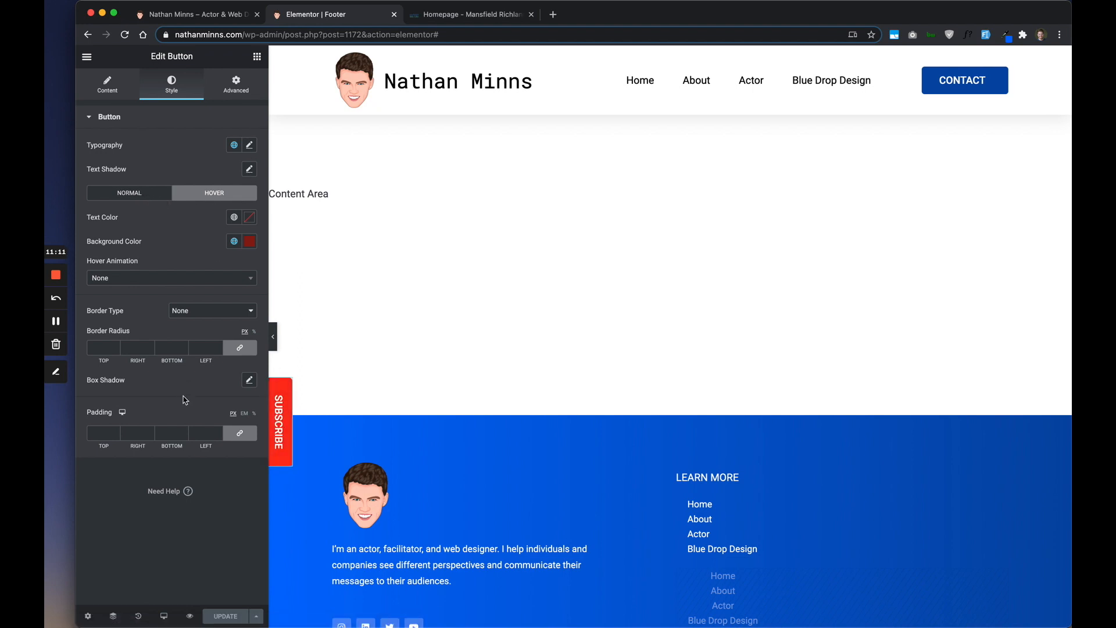
Step: Compare the footer in the template and on the live homepage, and examine the blue footer section's background settings
{"action": "scroll", "coordinate": [301, 414], "scroll_direction": "down", "scroll_amount": 5}
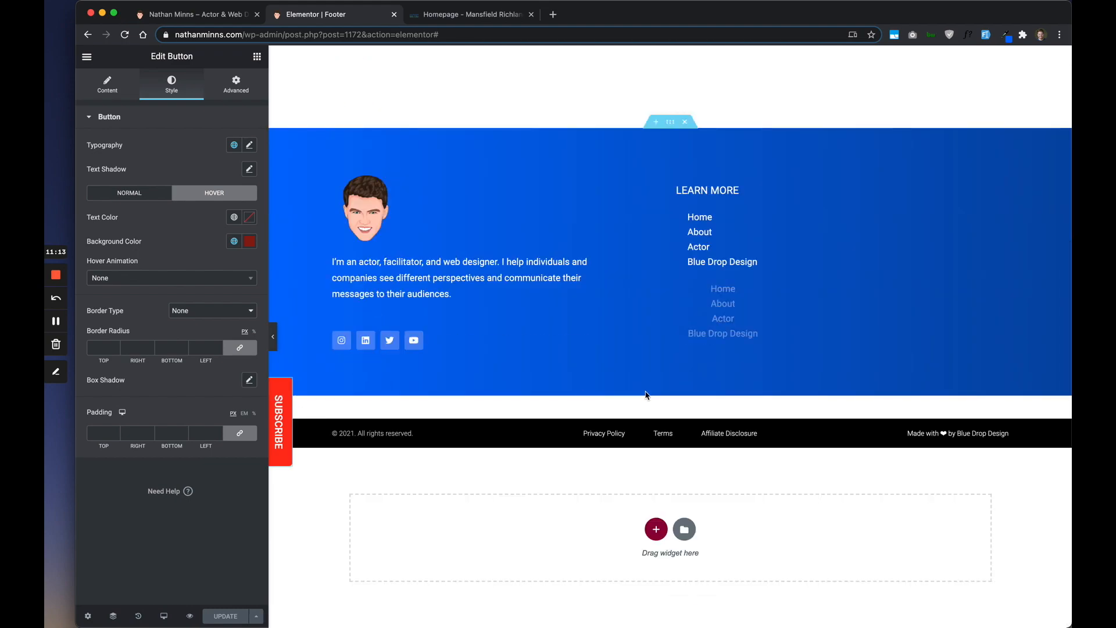
{"action": "left_click", "coordinate": [195, 14]}
{"action": "scroll", "coordinate": [382, 419], "scroll_direction": "down", "scroll_amount": 15}
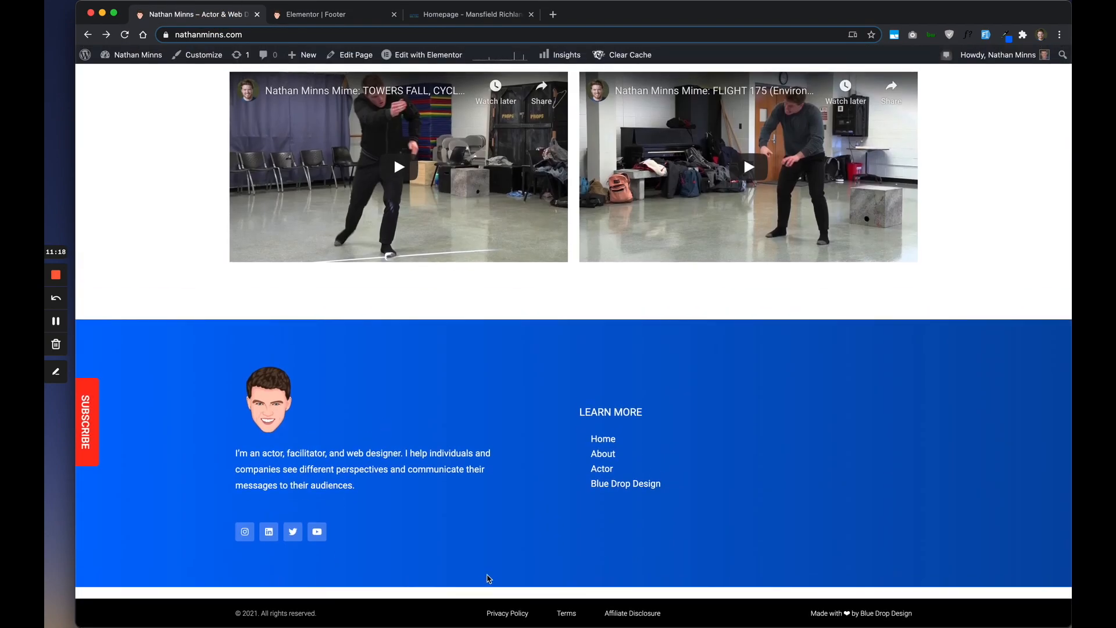
{"action": "left_click", "coordinate": [314, 14]}
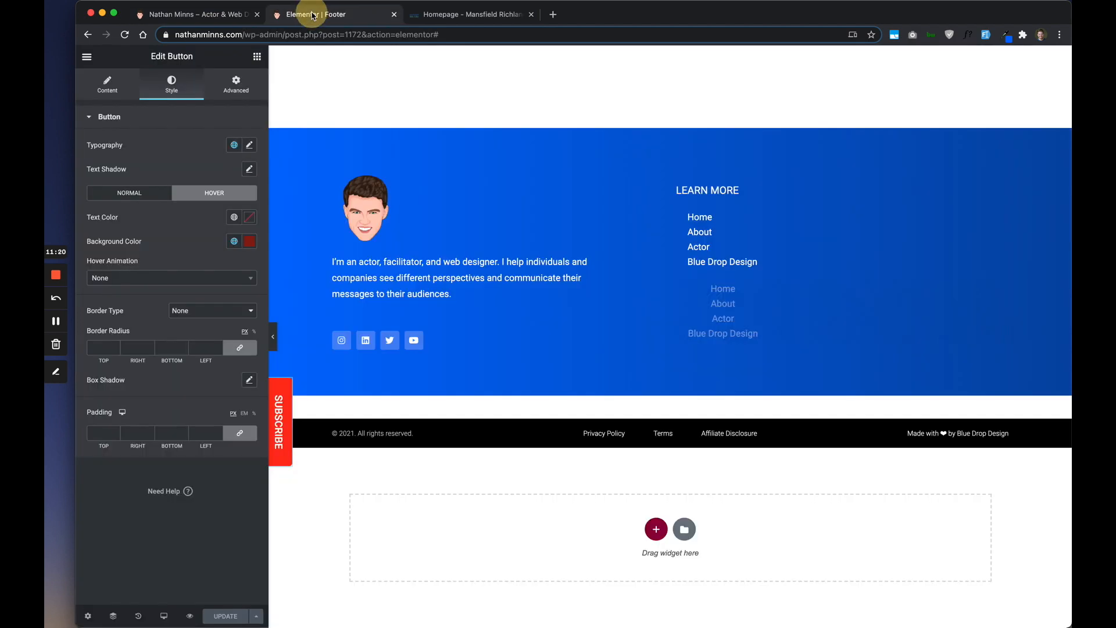
{"action": "left_click", "coordinate": [669, 120]}
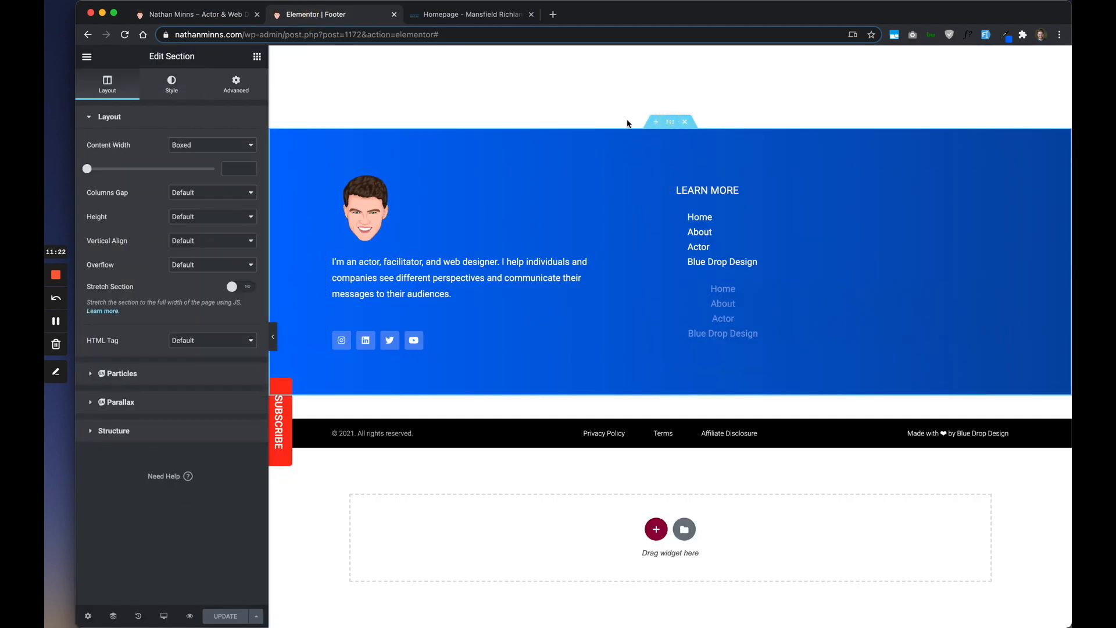
{"action": "left_click", "coordinate": [171, 84]}
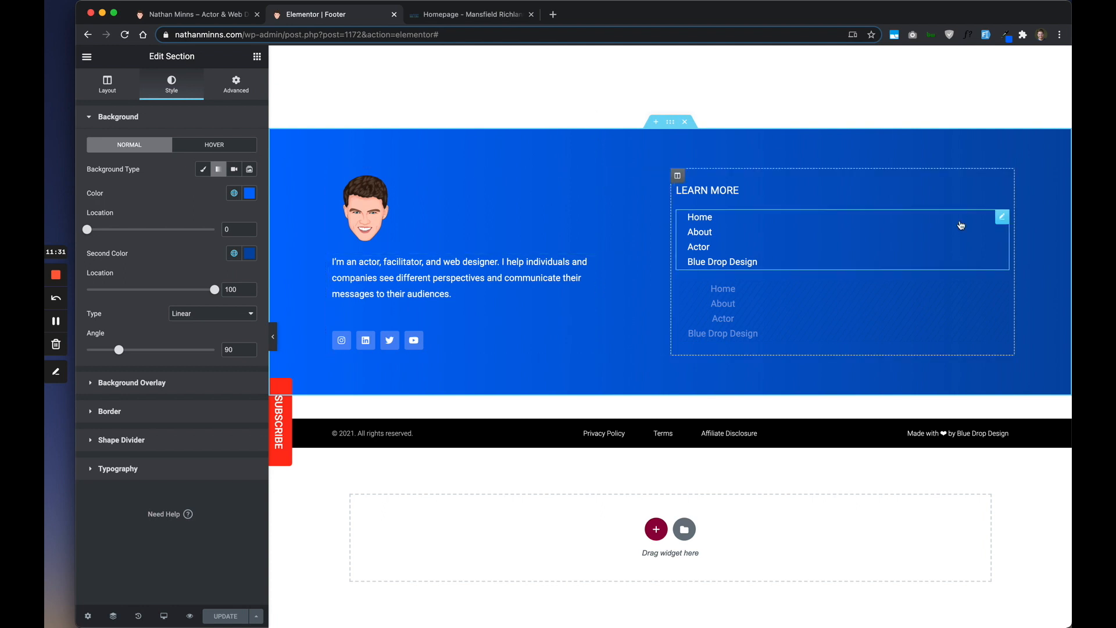
Step: Give the Subscribe button's section a linear gradient background from the global Accent color to the global Dark Blue
{"action": "left_click", "coordinate": [673, 391]}
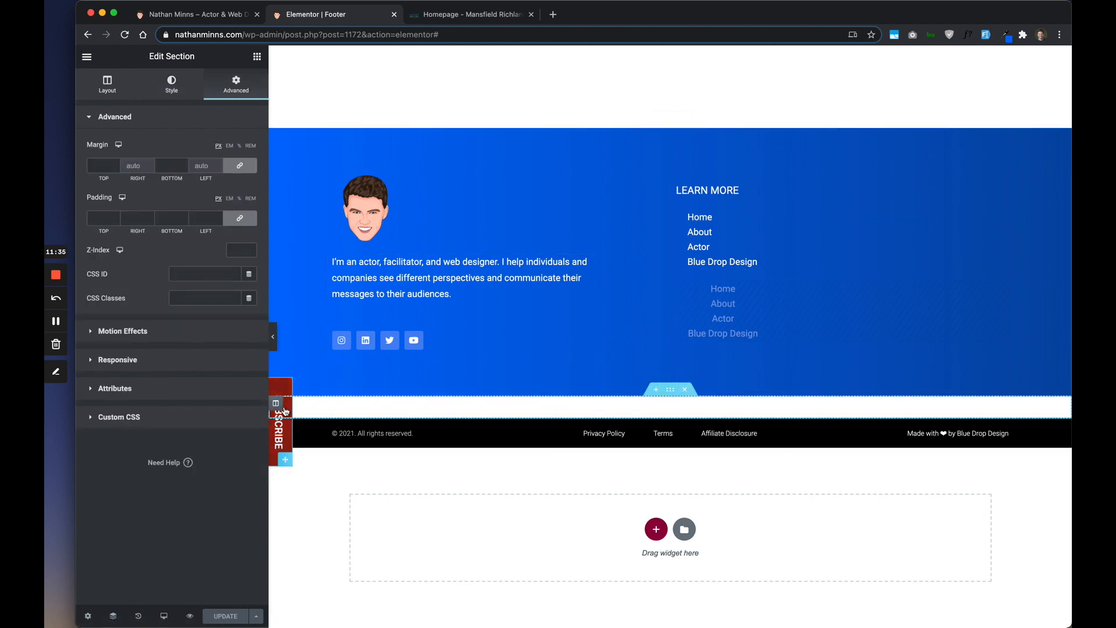
{"action": "left_click", "coordinate": [193, 95]}
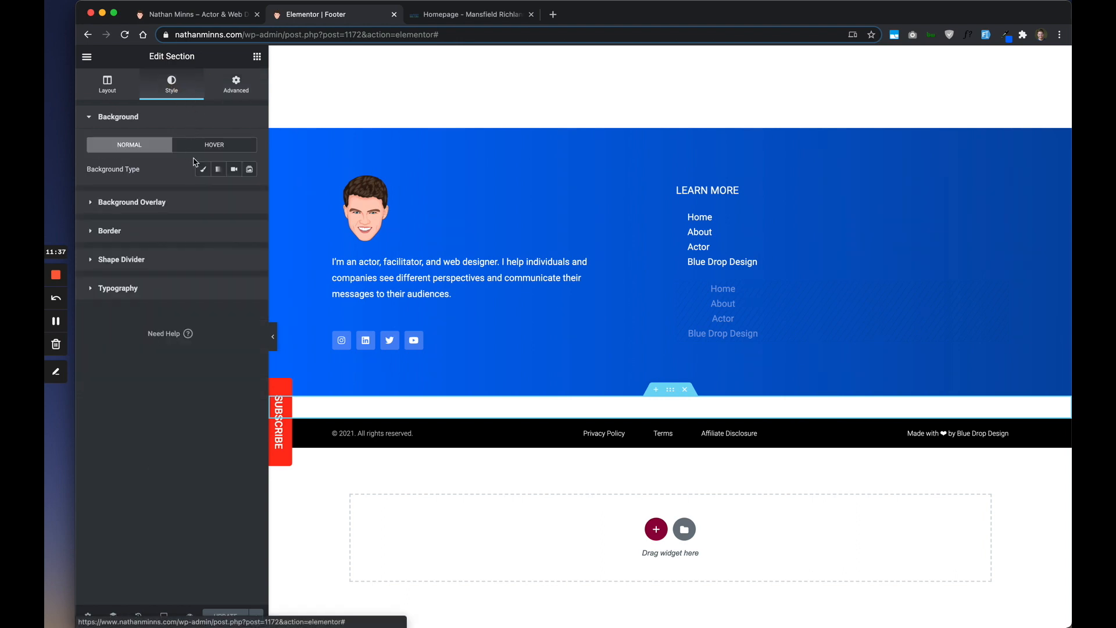
{"action": "left_click", "coordinate": [218, 169]}
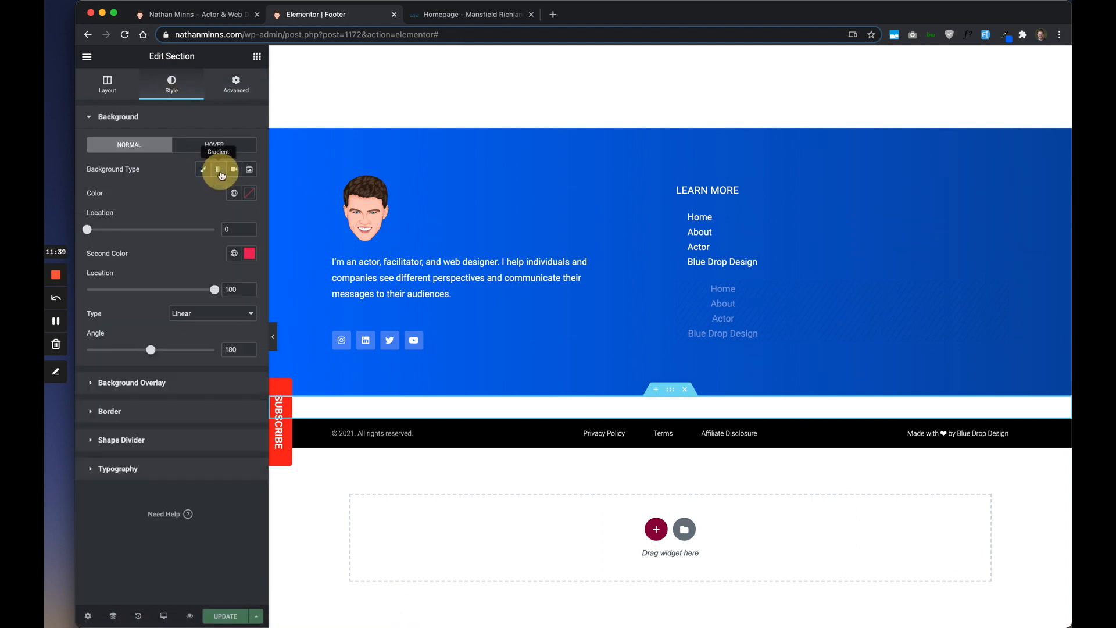
{"action": "left_click", "coordinate": [233, 194]}
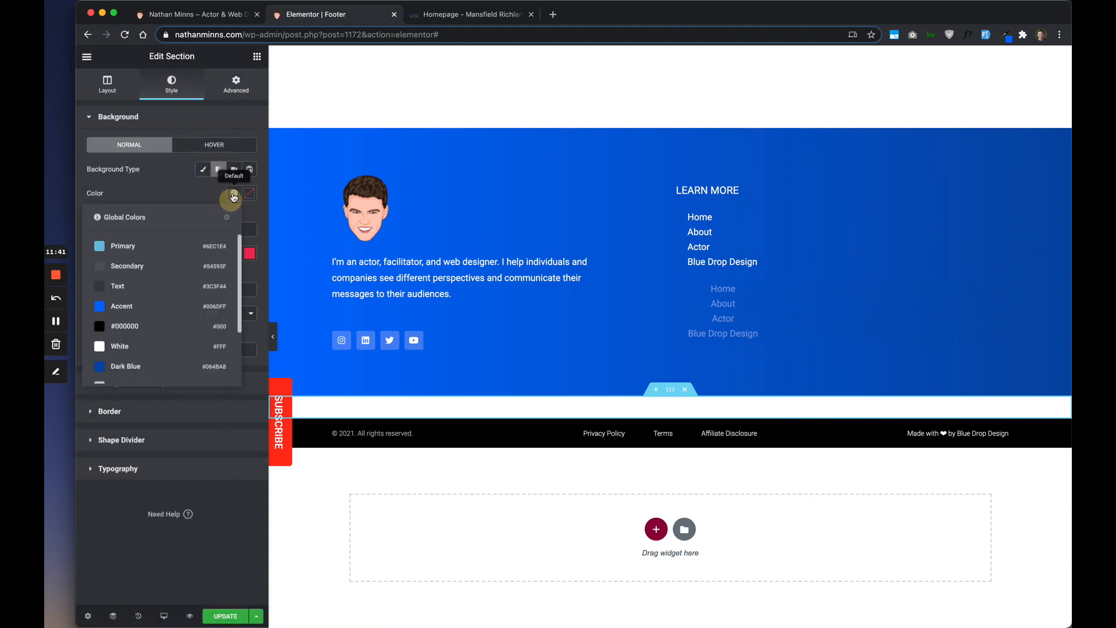
{"action": "left_click", "coordinate": [156, 306]}
{"action": "left_click", "coordinate": [234, 254]}
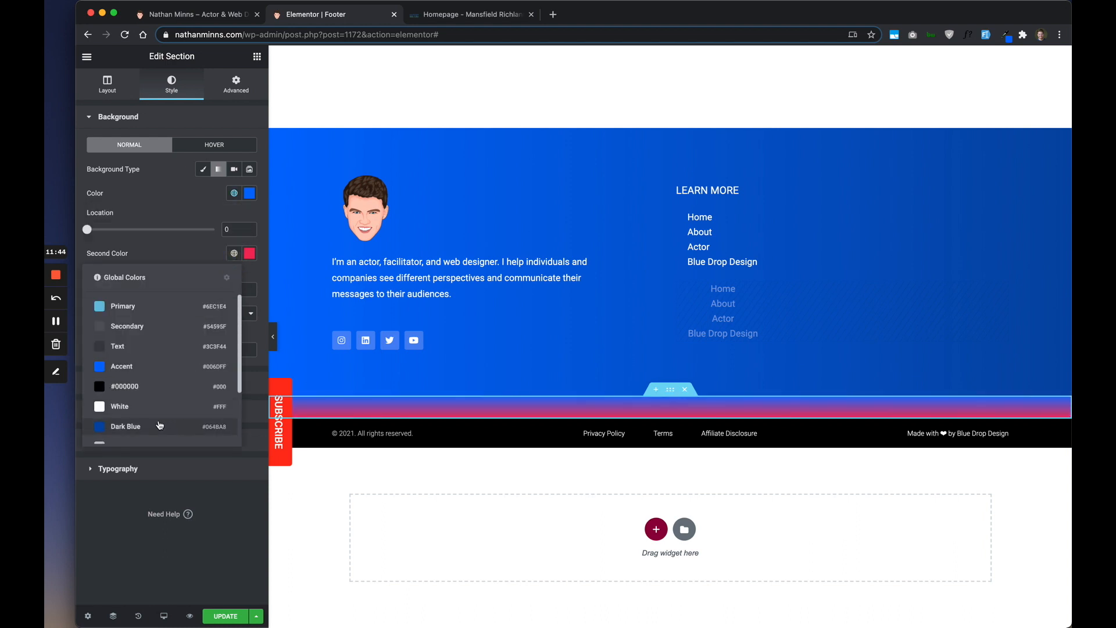
{"action": "left_click", "coordinate": [160, 425]}
{"action": "left_click", "coordinate": [234, 194]}
{"action": "left_click", "coordinate": [175, 356]}
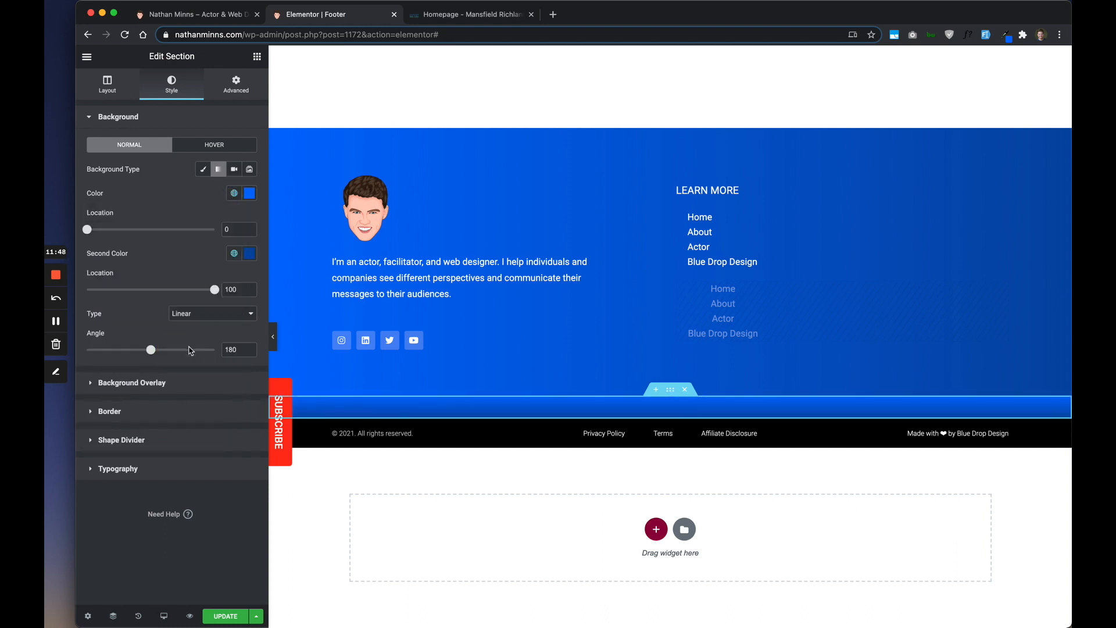
Step: Set the section gradient's angle to 90 and update the footer template, previewing the footer at full width
{"action": "left_click", "coordinate": [275, 341]}
{"action": "left_click_drag", "start_coordinate": [151, 350], "coordinate": [120, 350]}
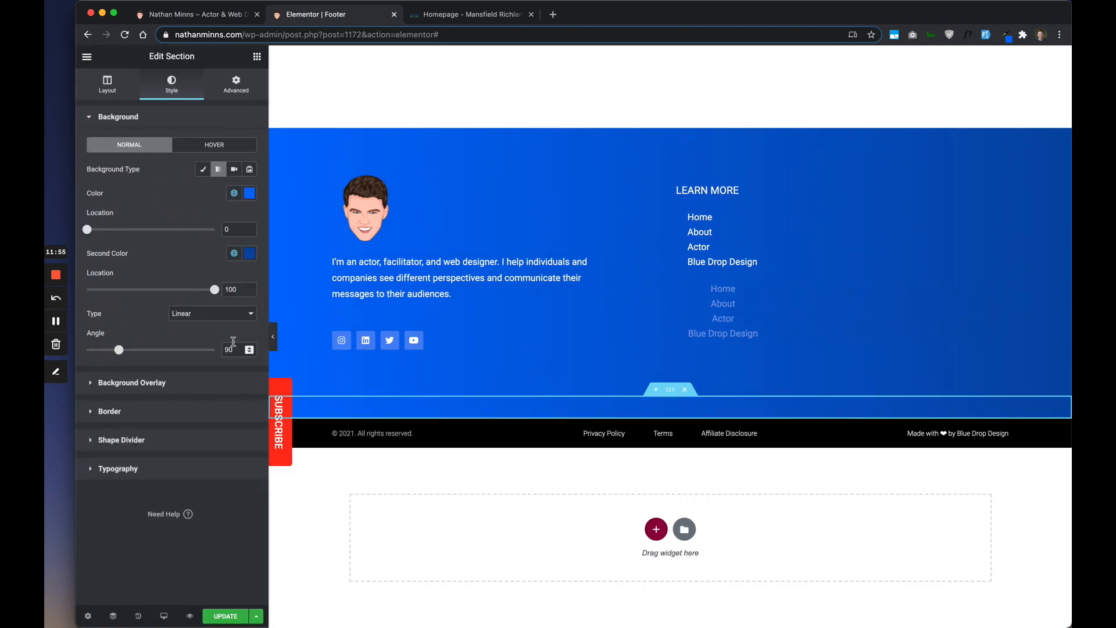
{"action": "left_click", "coordinate": [270, 340]}
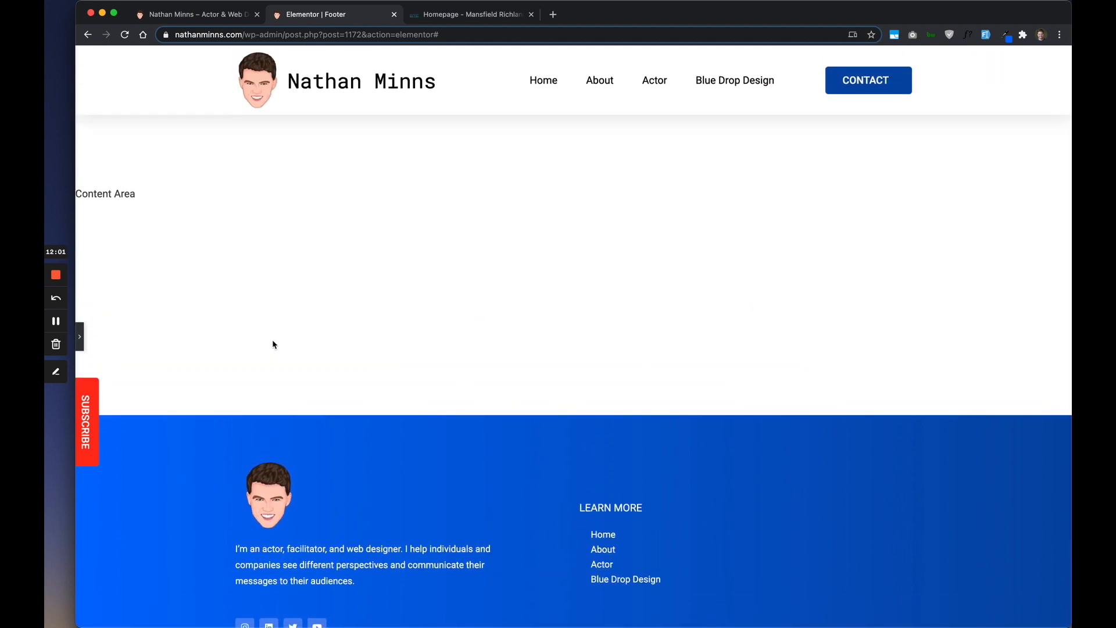
{"action": "left_click", "coordinate": [81, 343]}
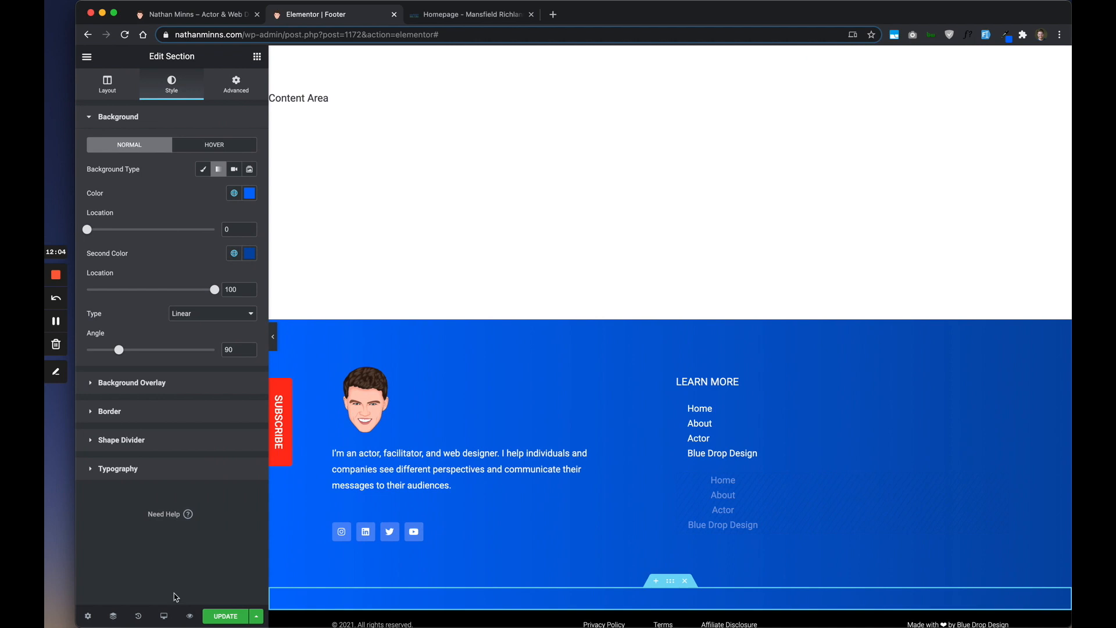
{"action": "left_click", "coordinate": [226, 616]}
{"action": "left_click", "coordinate": [274, 336]}
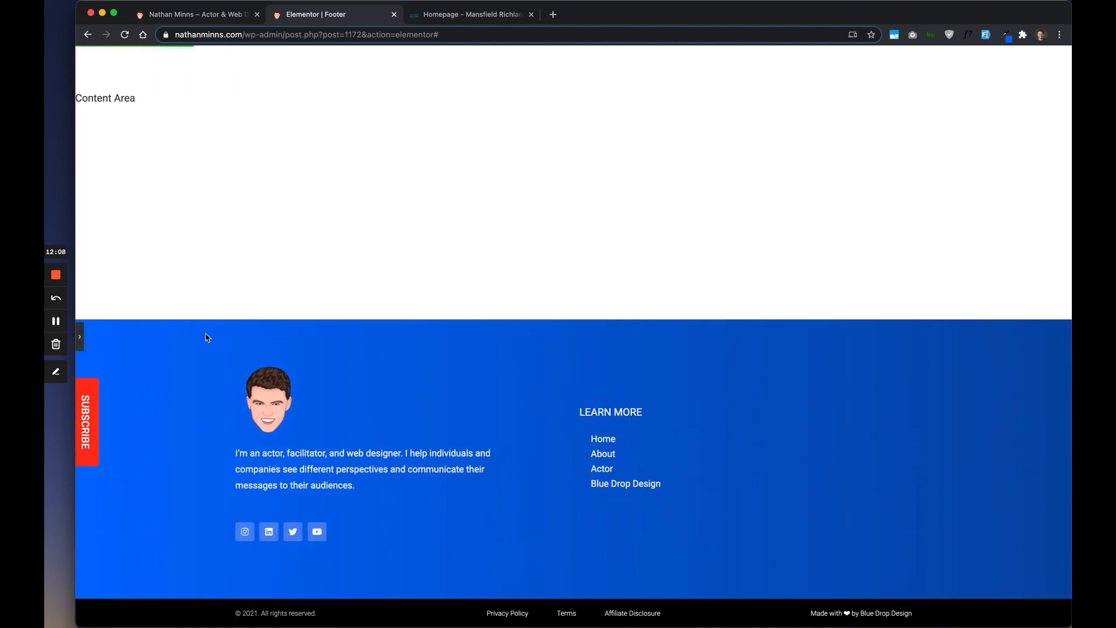
Step: Reload the live homepage, widen the browser window, and check the footer and the Subscribe button along the page
{"action": "left_click", "coordinate": [194, 11]}
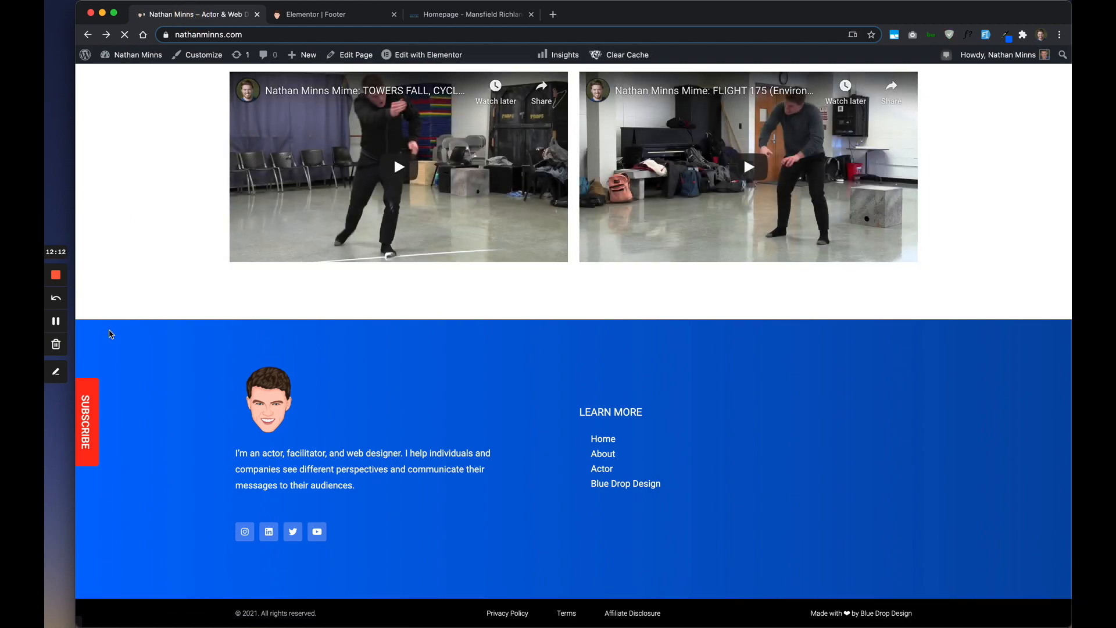
{"action": "scroll", "coordinate": [111, 334], "scroll_direction": "up", "scroll_amount": 3}
{"action": "scroll", "coordinate": [110, 334], "scroll_direction": "up", "scroll_amount": 15}
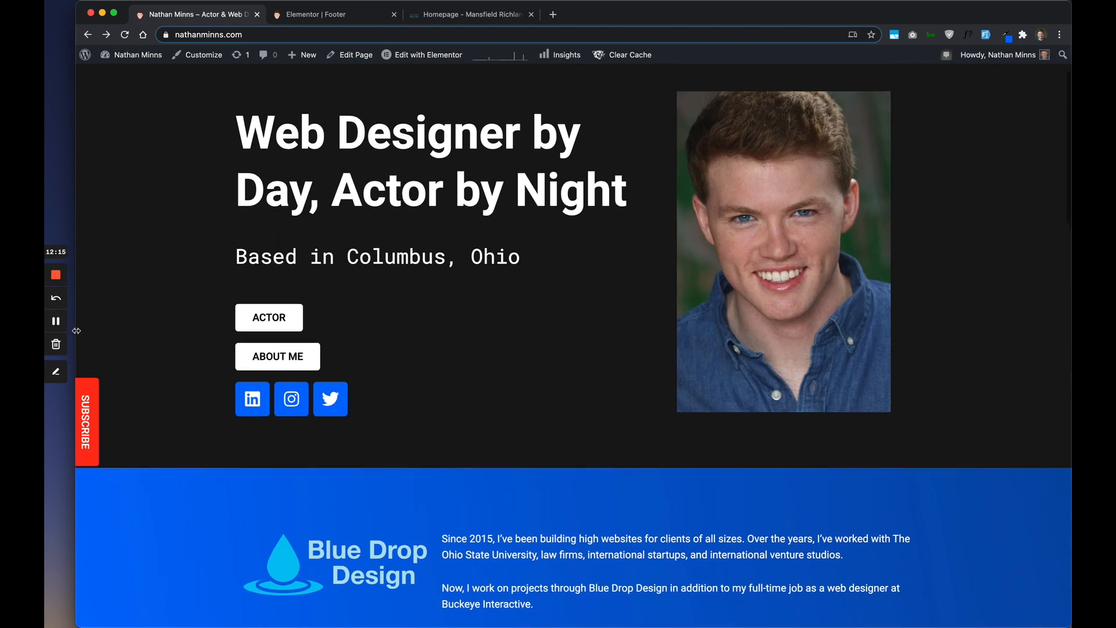
{"action": "left_click_drag", "start_coordinate": [76, 330], "coordinate": [45, 458]}
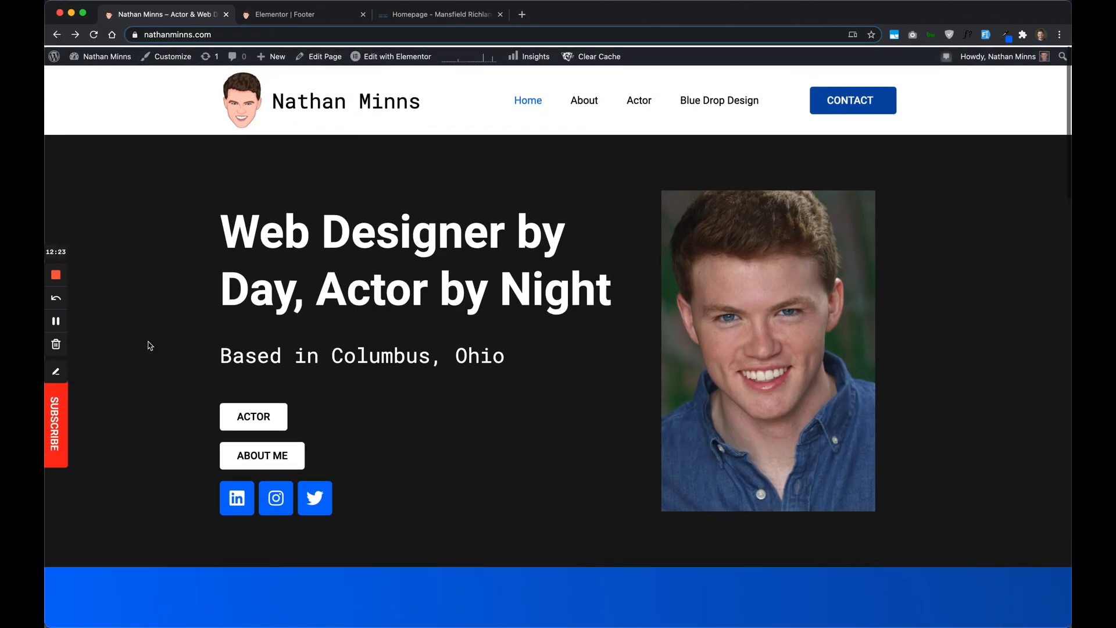
{"action": "scroll", "coordinate": [166, 434], "scroll_direction": "down", "scroll_amount": 8}
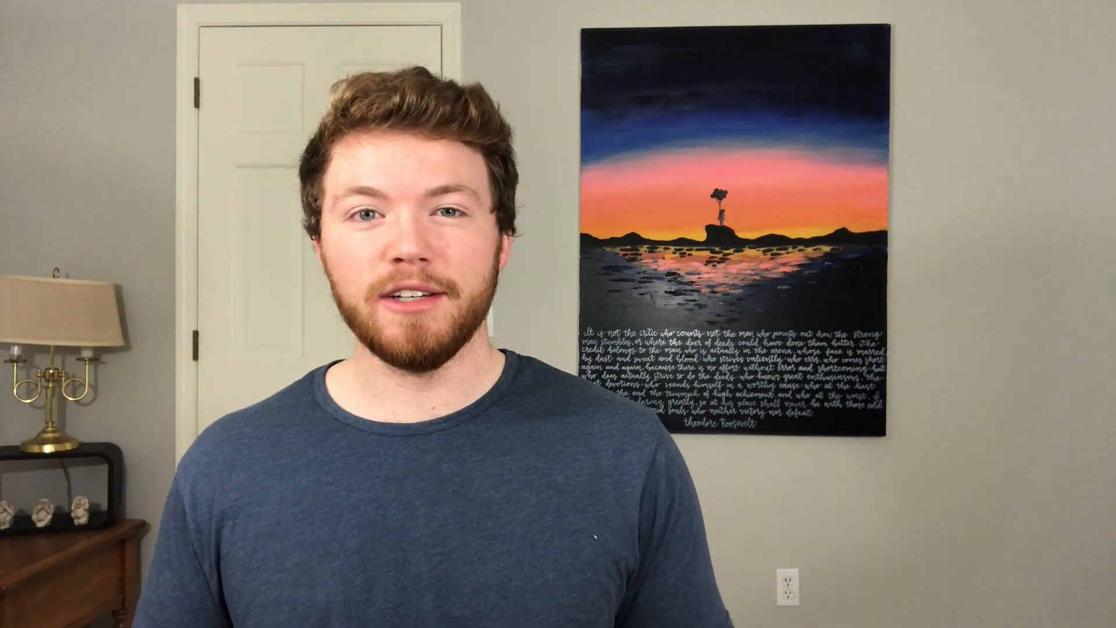